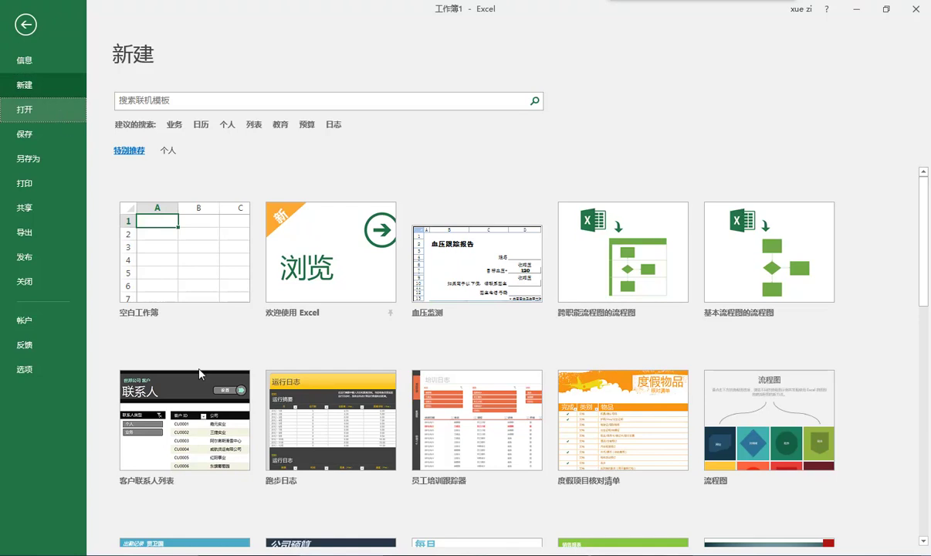
- Open the payroll workbook 内部人员工资.xlsx from the Browse dialog
click(162, 281)
click(425, 150)
click(606, 328)
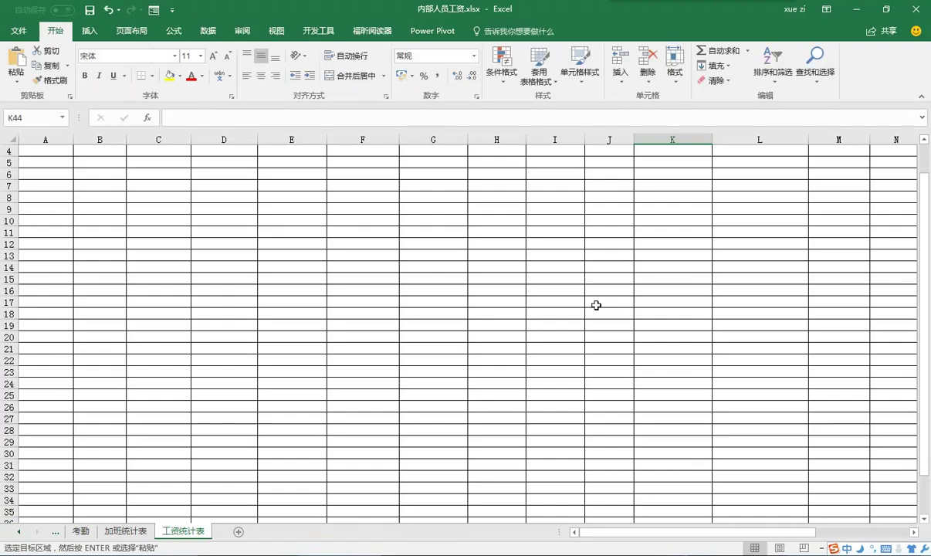
- Type each employee's name into the 姓名 column, cells B2 through B39
scroll(596, 304, up, 1)
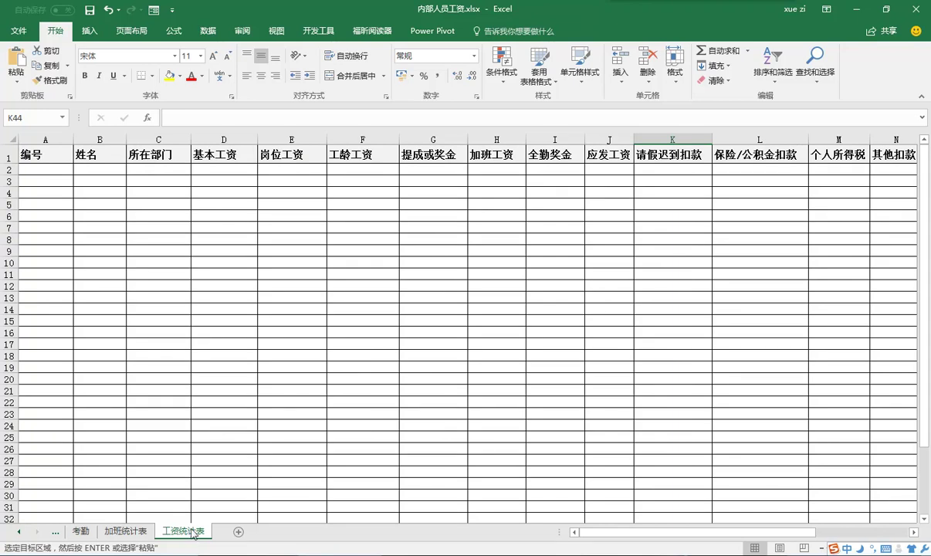
click(101, 168)
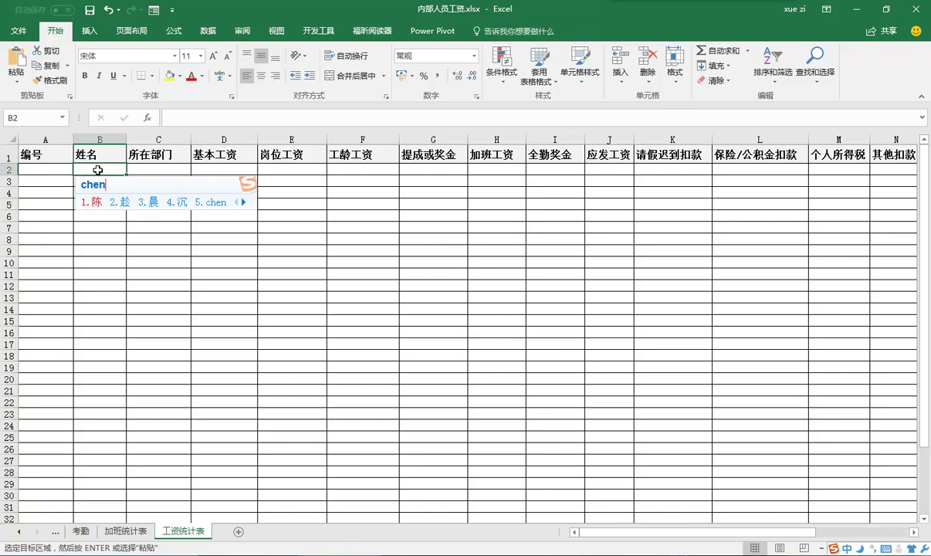
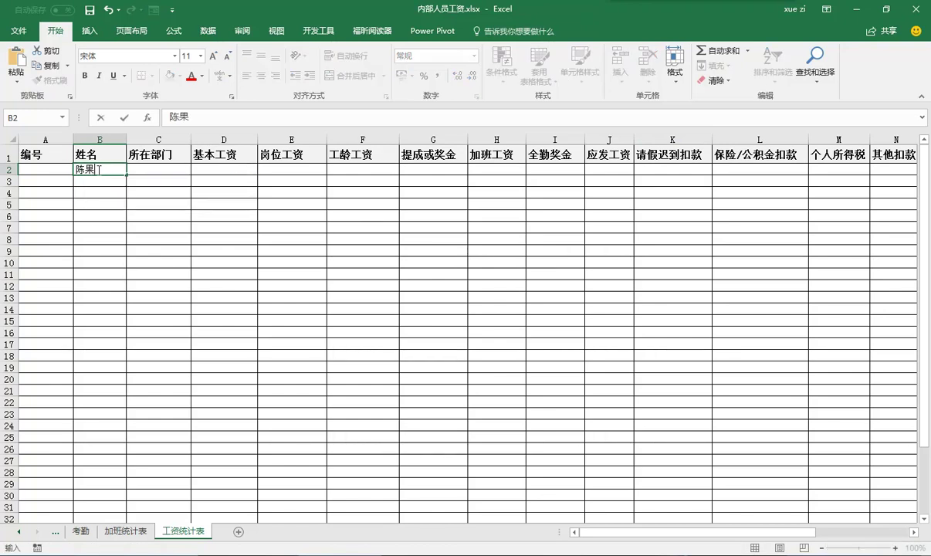
key(Return)
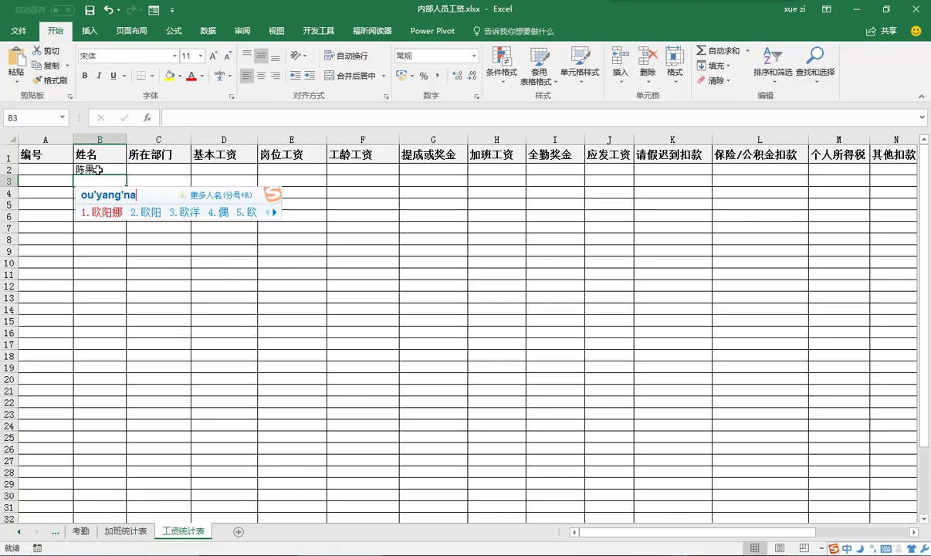
key(space)
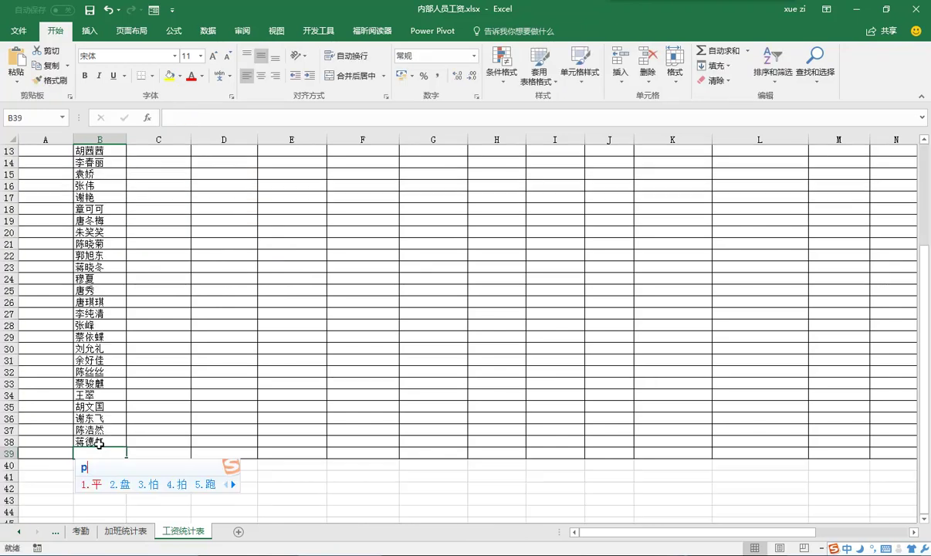
text(i)
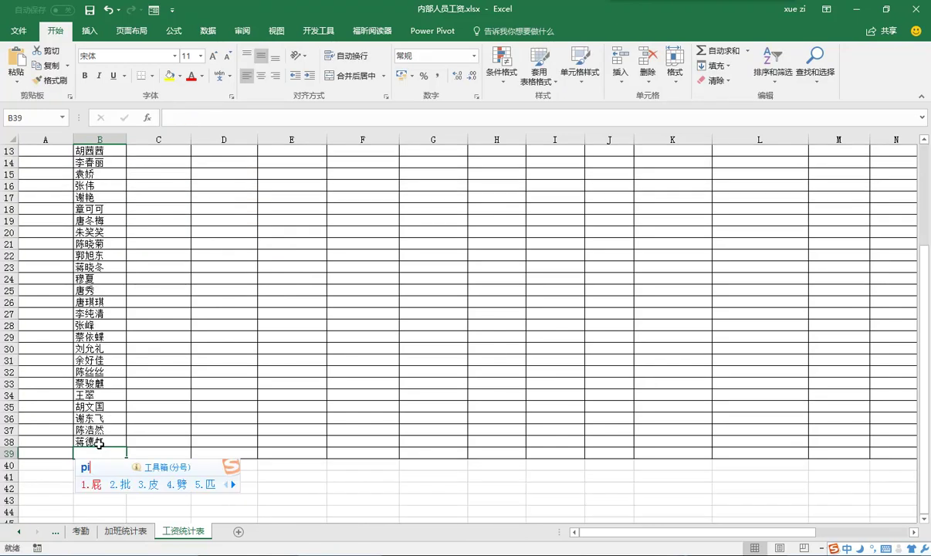
key(space)
text(xiuli)
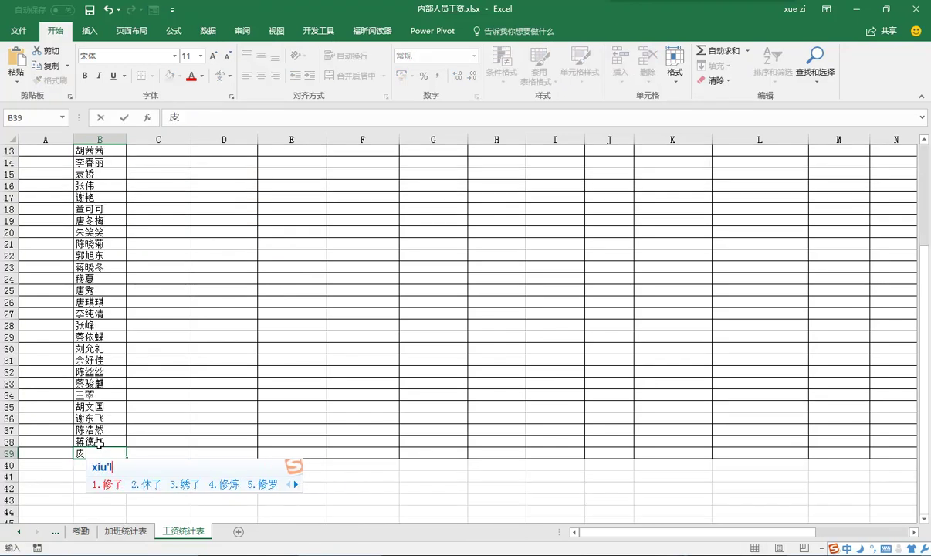
text(2)
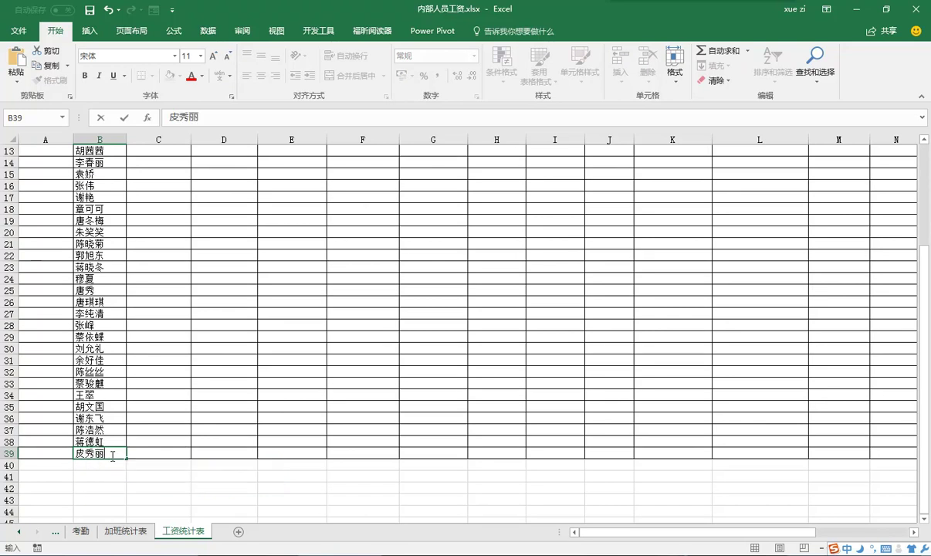
scroll(233, 271, up, 4)
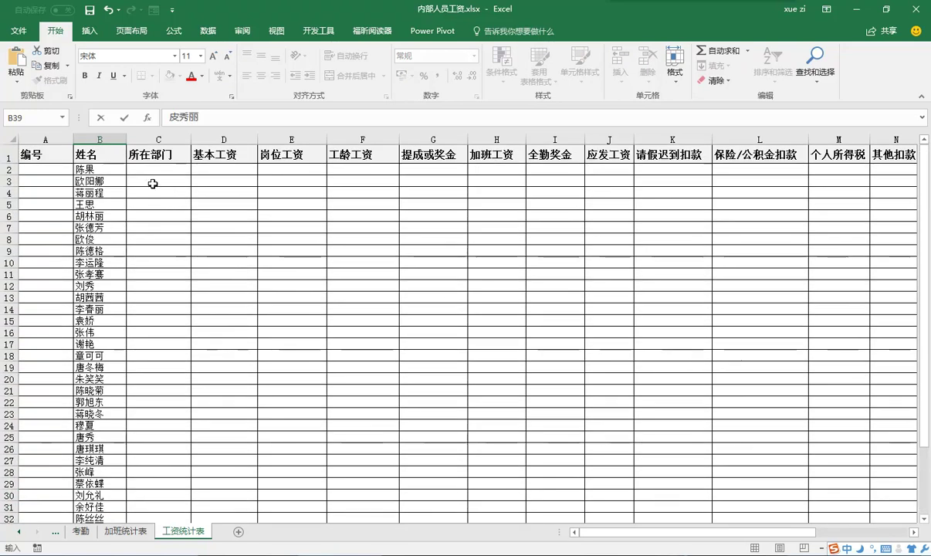
click(153, 173)
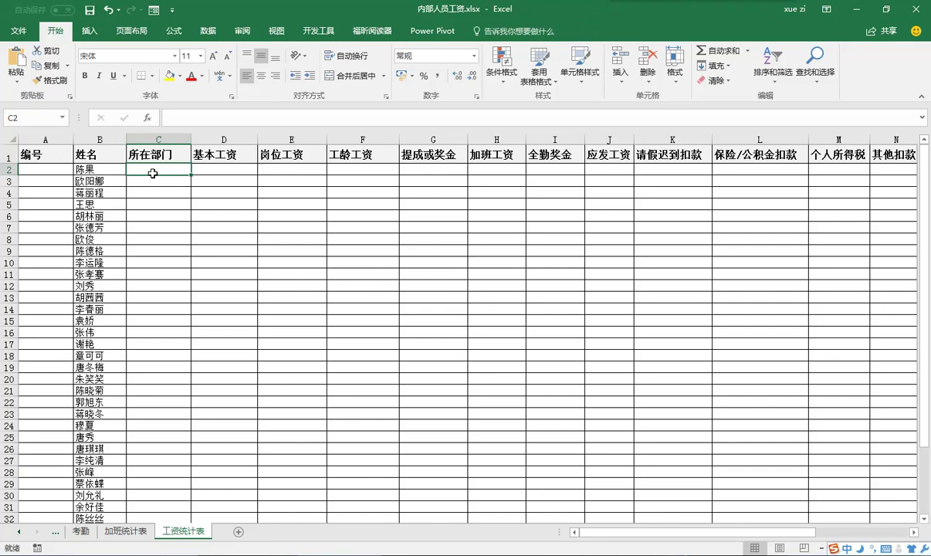
- Insert a VLOOKUP function into C2 by searching Insert Function for 'Vlookup'
click(148, 117)
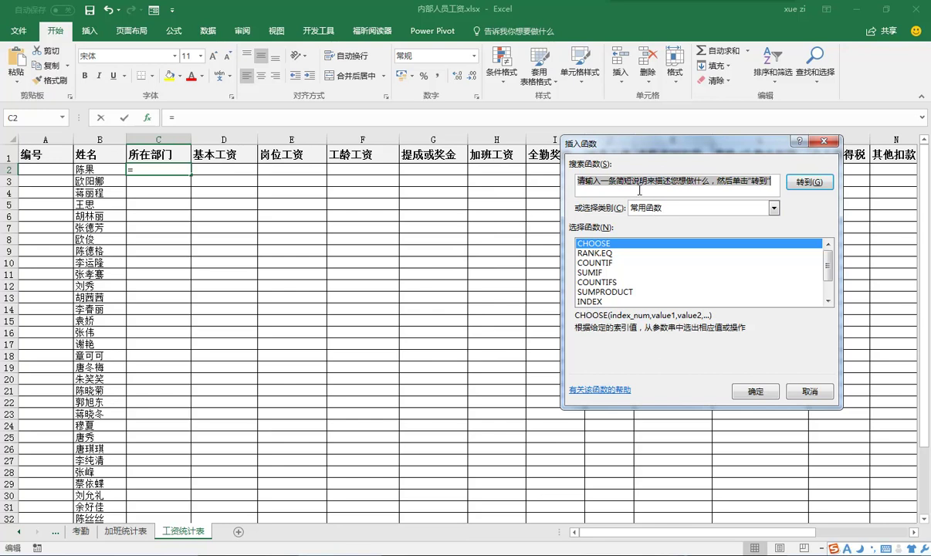
text(Vlook)
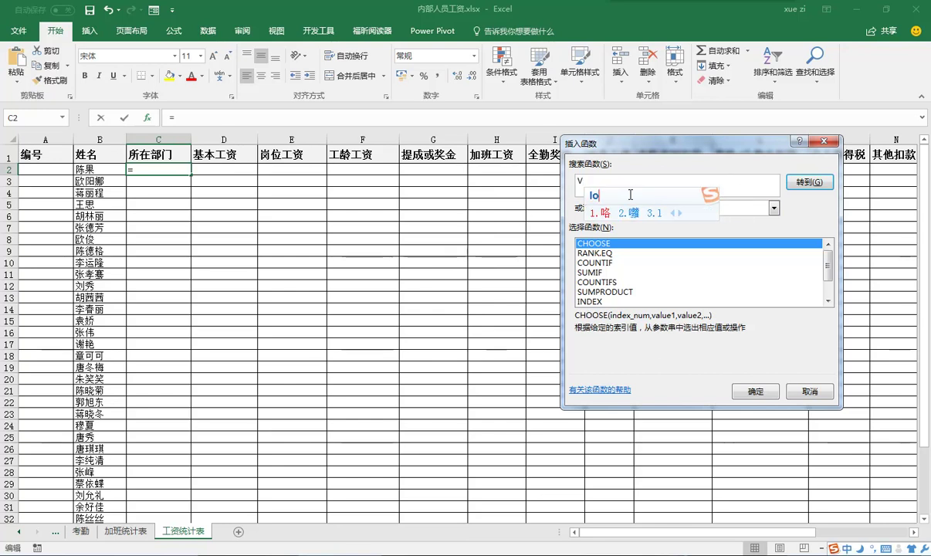
text(up)
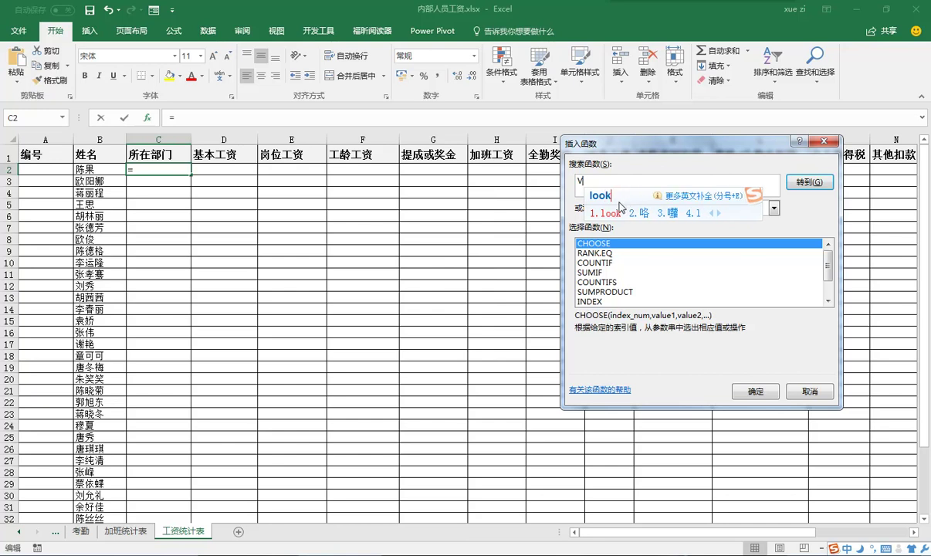
key(Return)
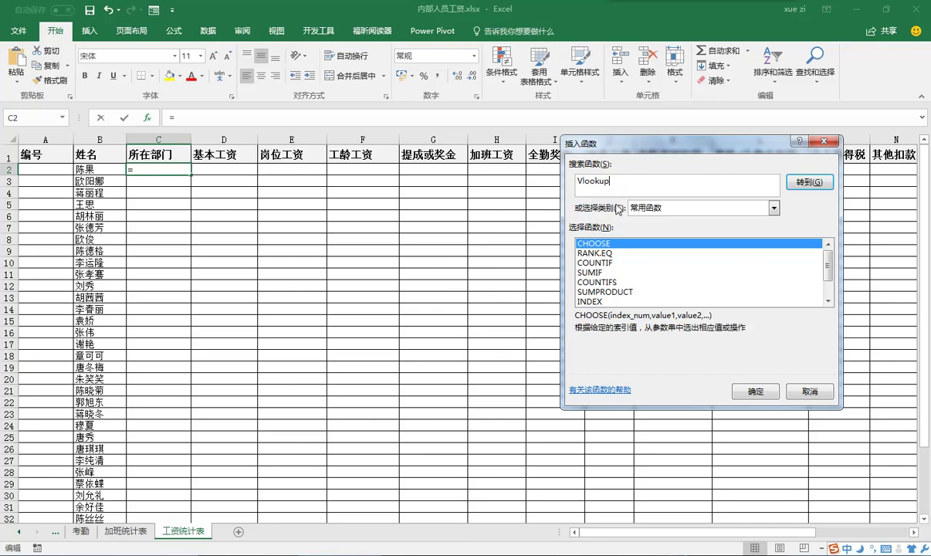
click(809, 182)
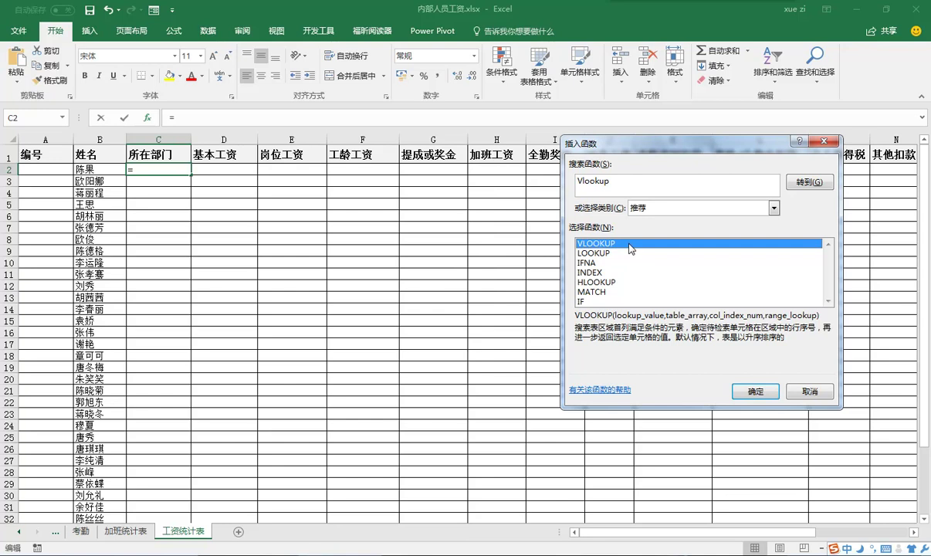
click(755, 389)
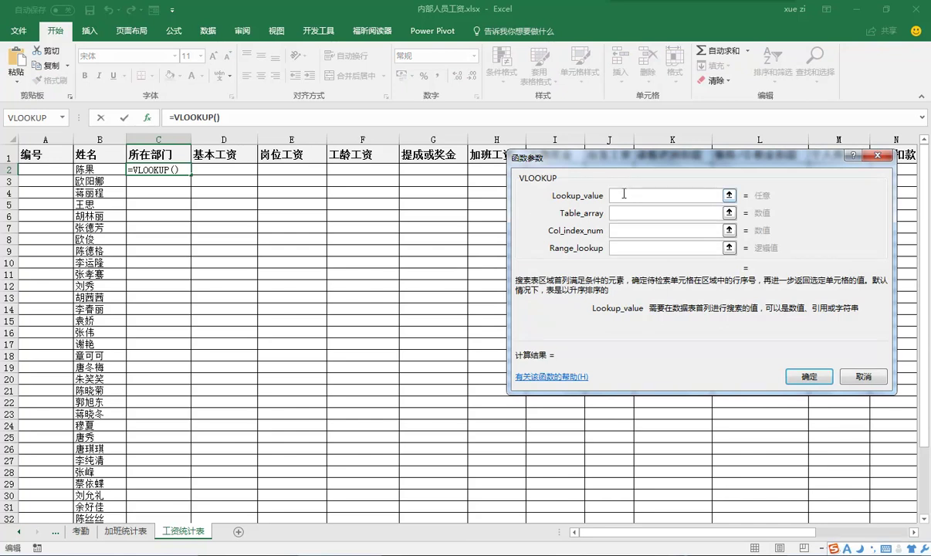
- Set the lookup value to $B2 and the table to absolute 基本工资管理表!$B$2:$I$39
text(B2)
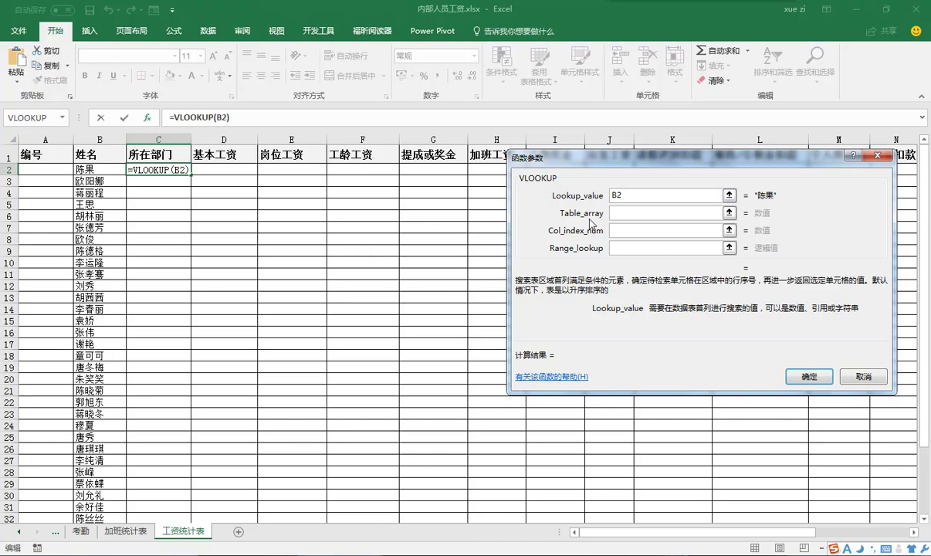
click(612, 198)
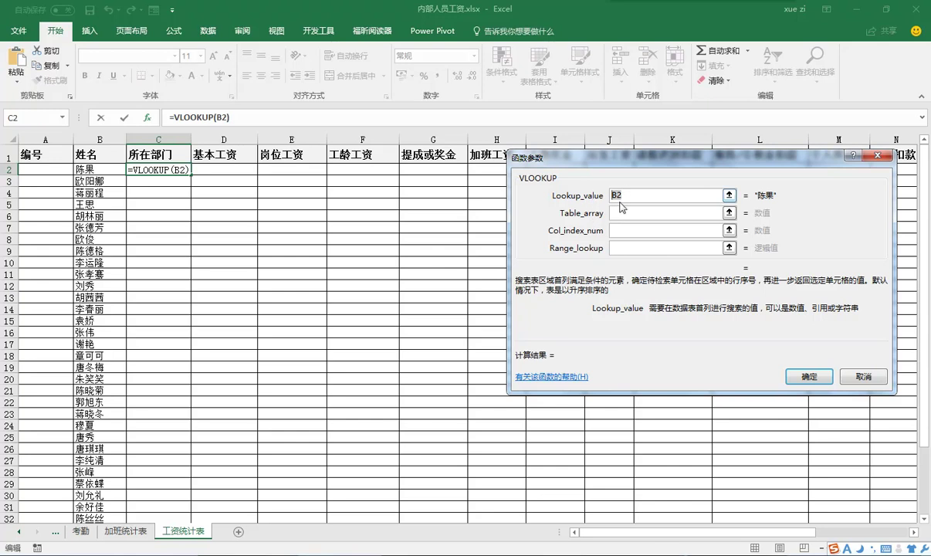
text($)
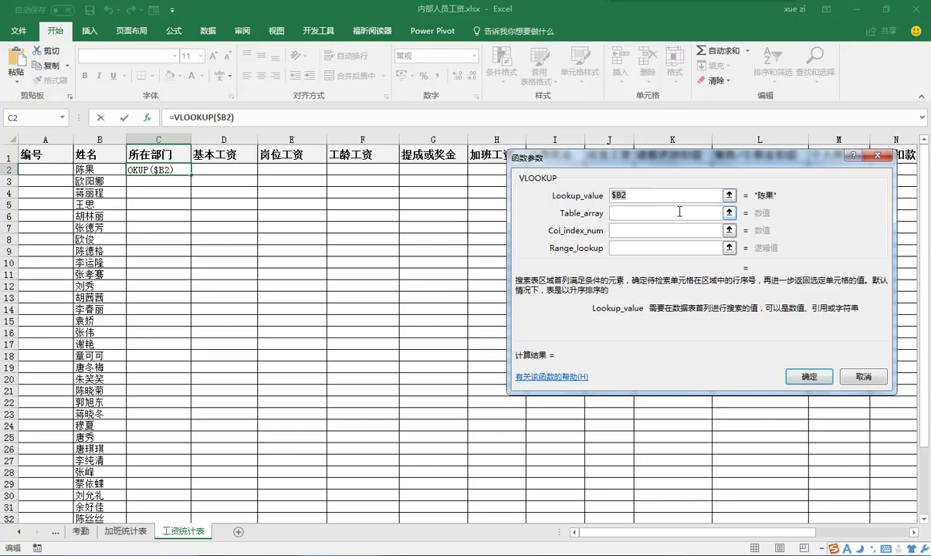
click(729, 212)
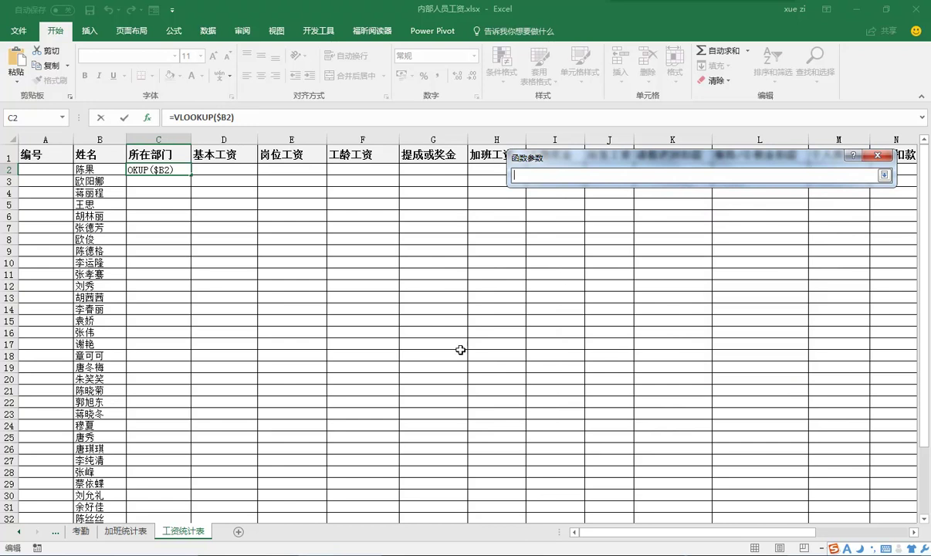
click(52, 534)
click(53, 534)
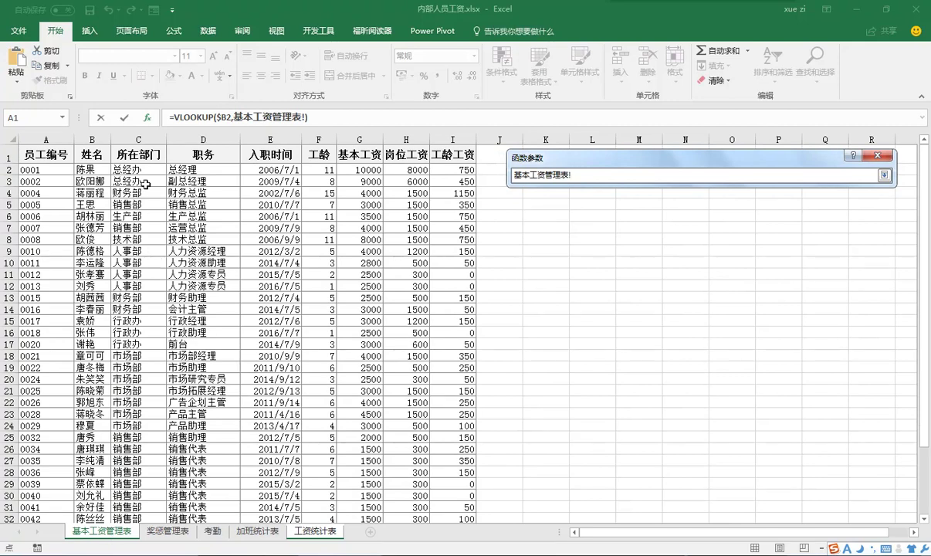
drag(90, 169, 473, 511)
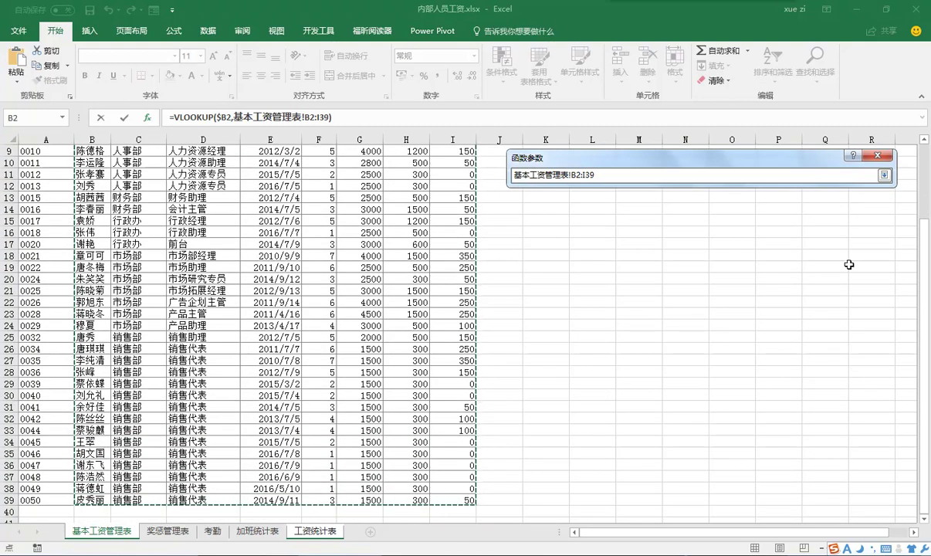
click(884, 175)
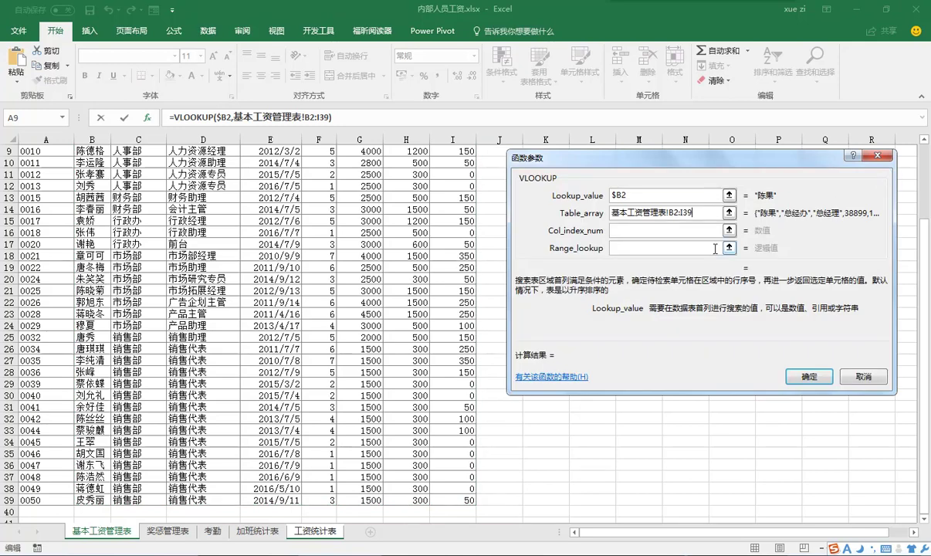
double_click(672, 211)
key(F4)
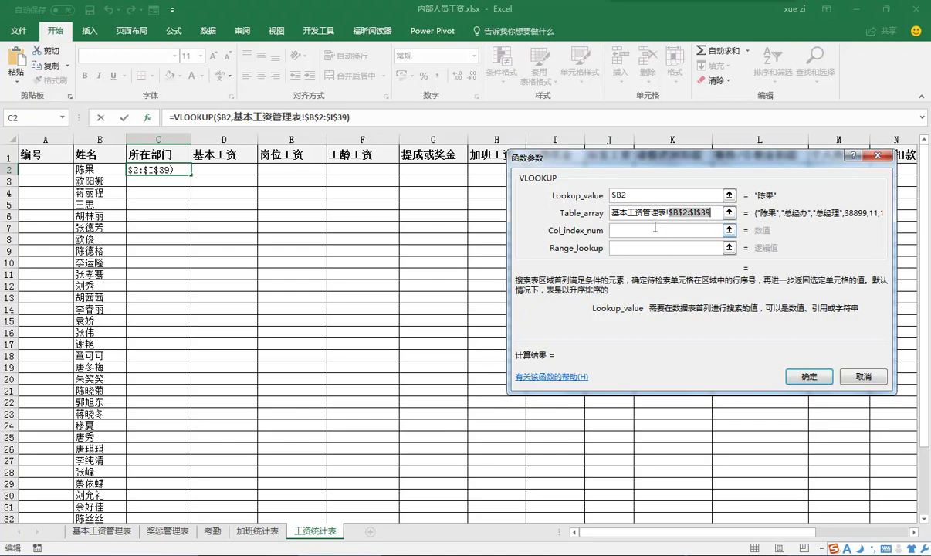
- Set column index 2 and exact match 0, then confirm the VLOOKUP formula
click(632, 230)
text(2)
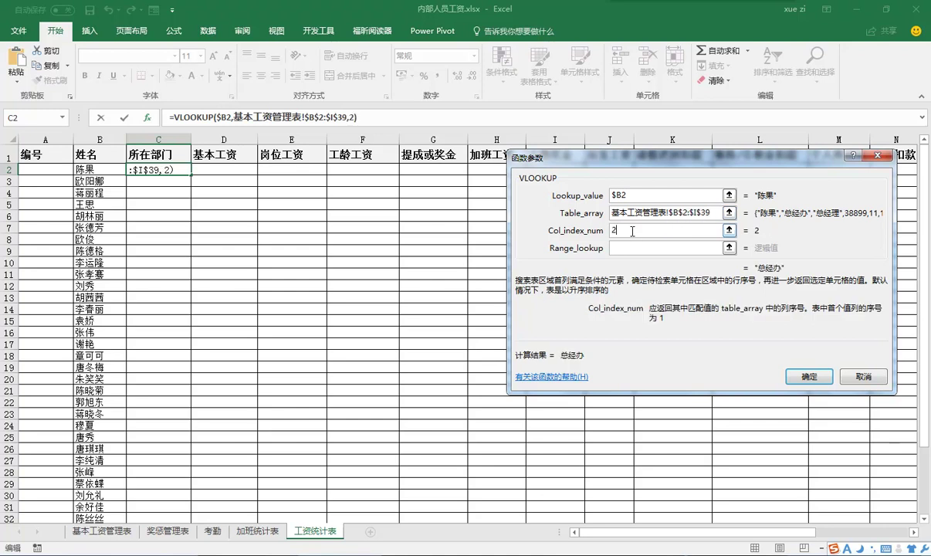
click(632, 247)
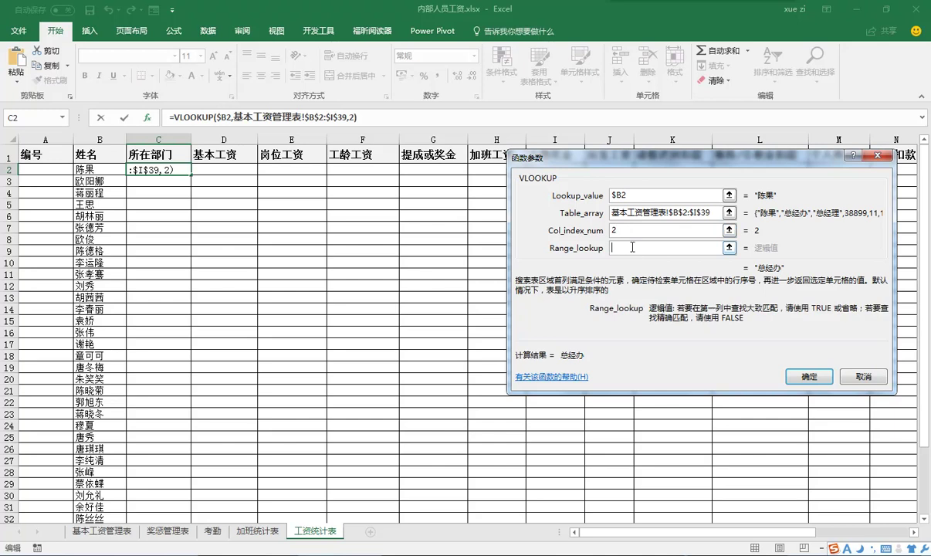
text(0)
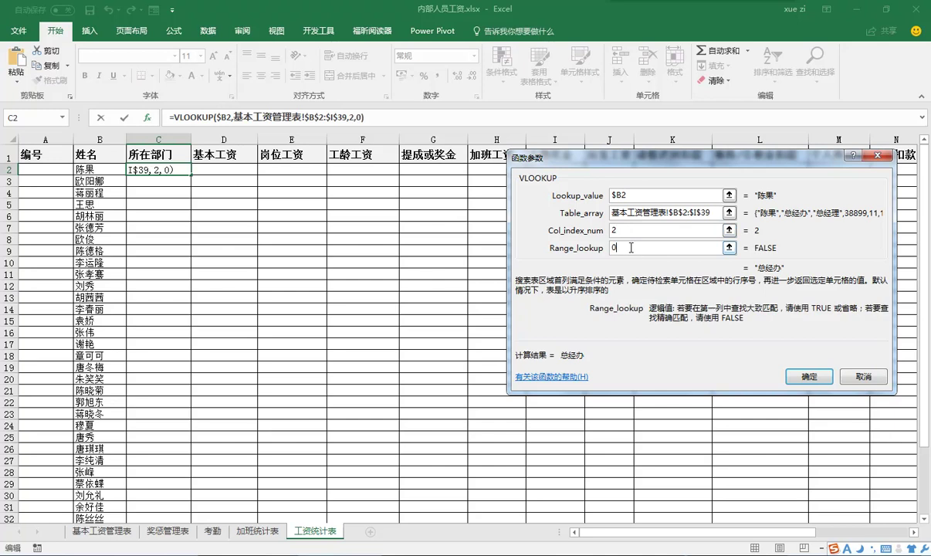
click(808, 376)
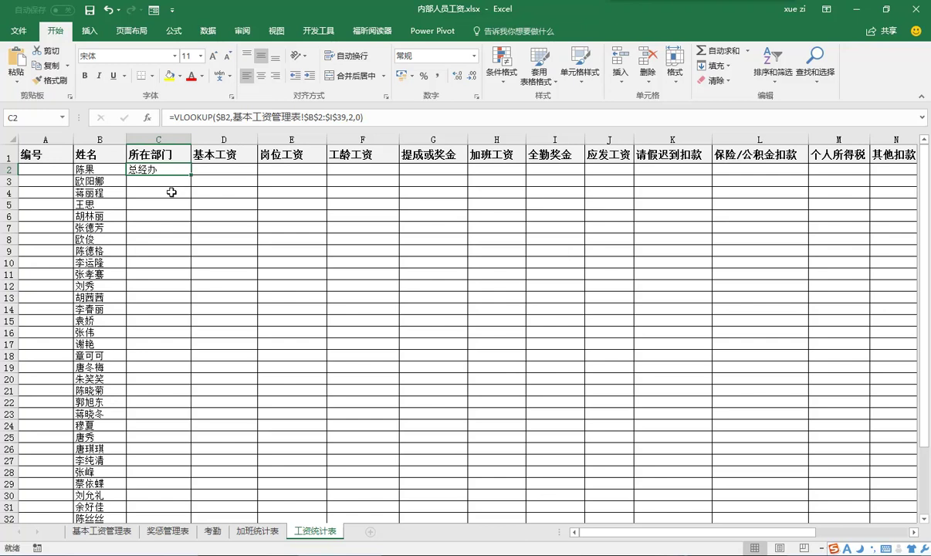
- Fill C2's department VLOOKUP right into D2, E2 and F2
drag(190, 175, 367, 167)
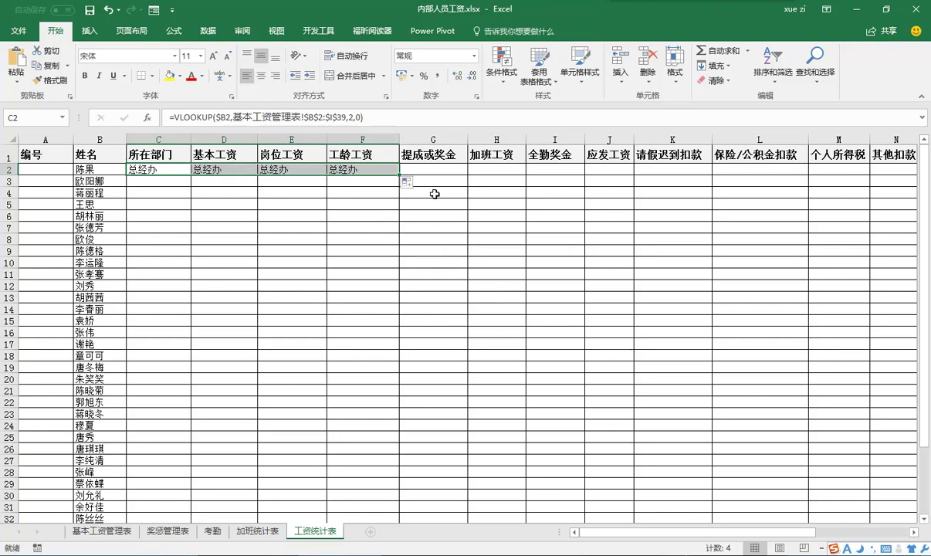
click(223, 169)
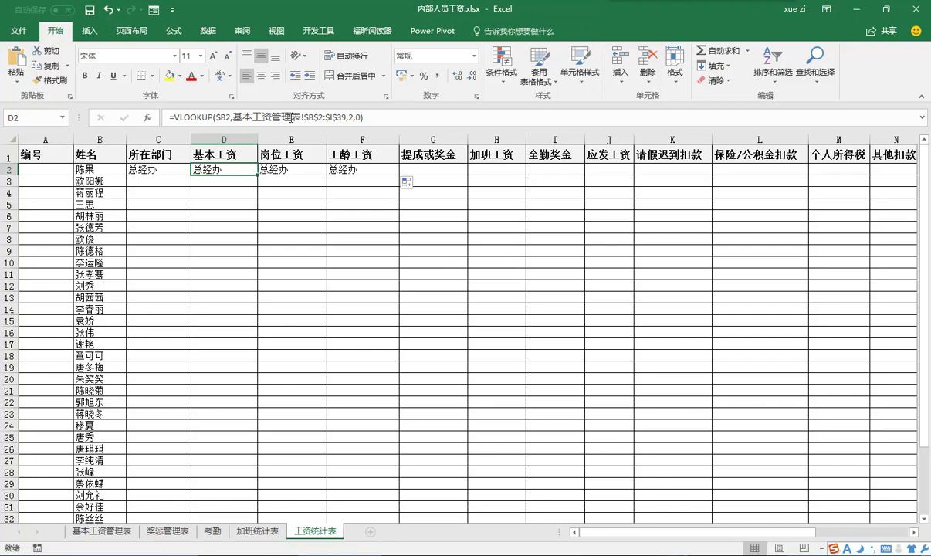
- Change D2's VLOOKUP column index to 6 so it returns 10000
click(353, 117)
double_click(353, 117)
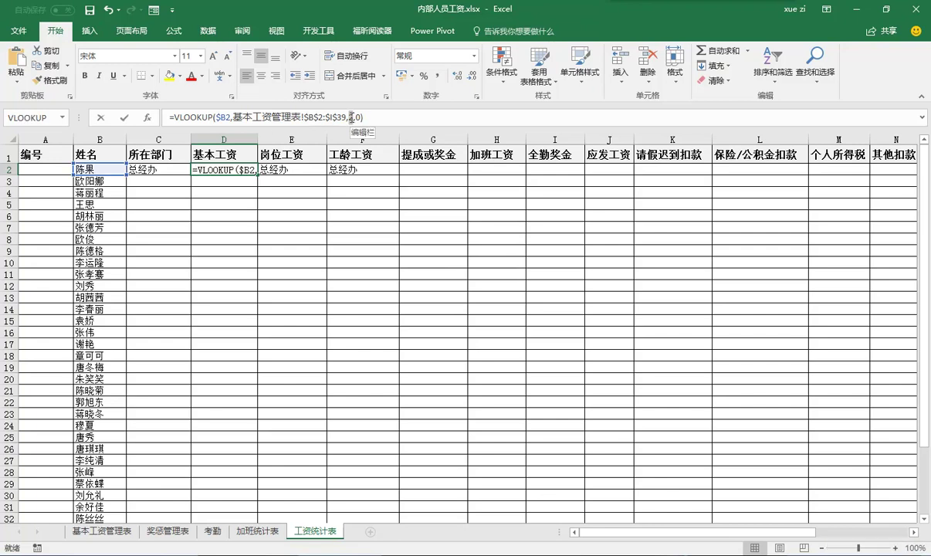
text(6)
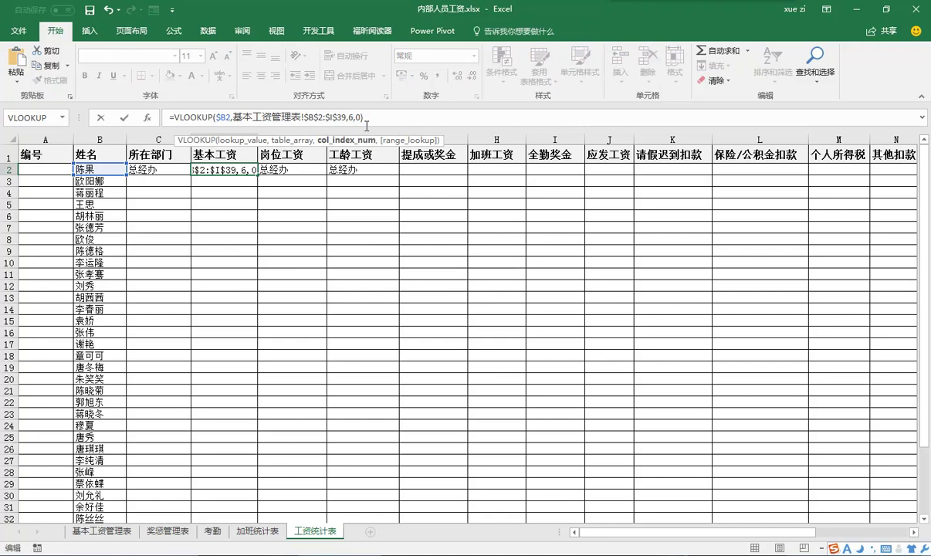
key(ctrl+Return)
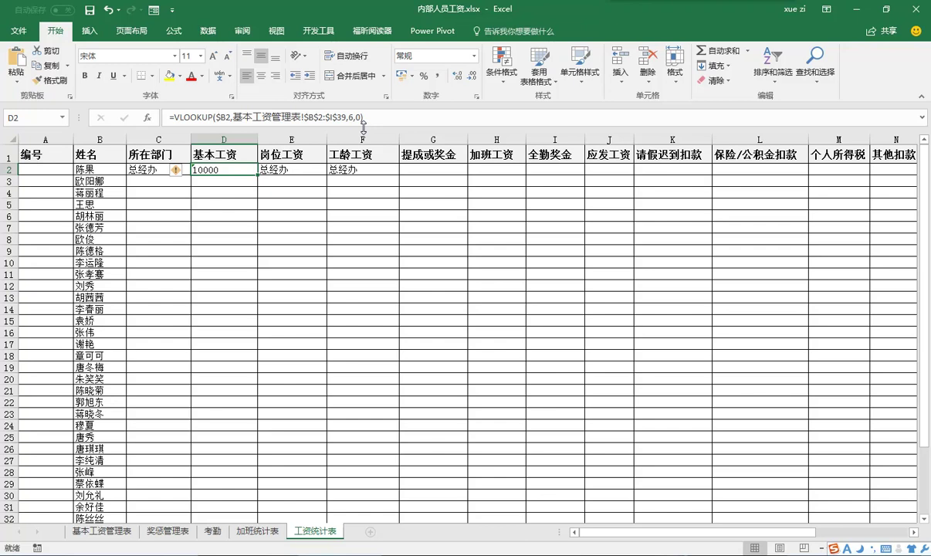
- Change E2's column index to 3 and F2's to 8, F2 showing 750
click(295, 168)
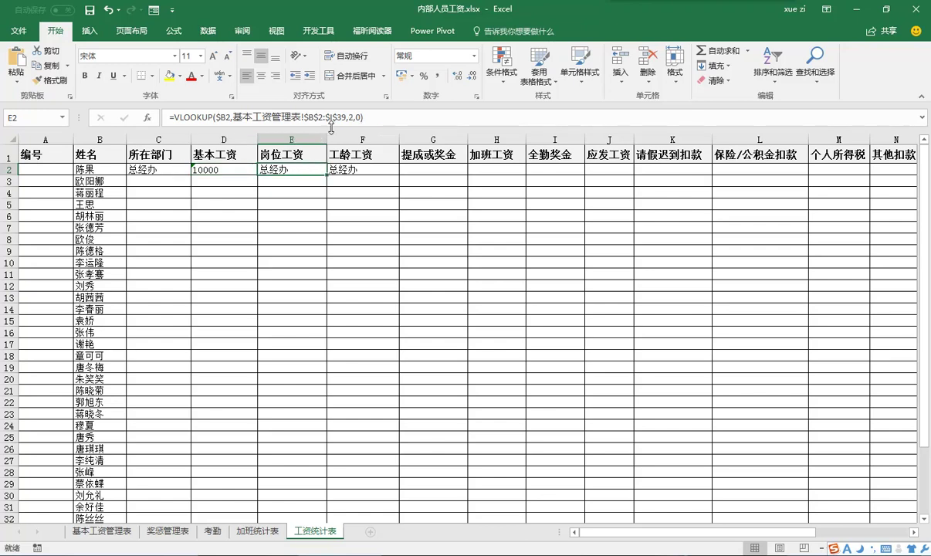
click(342, 117)
click(351, 118)
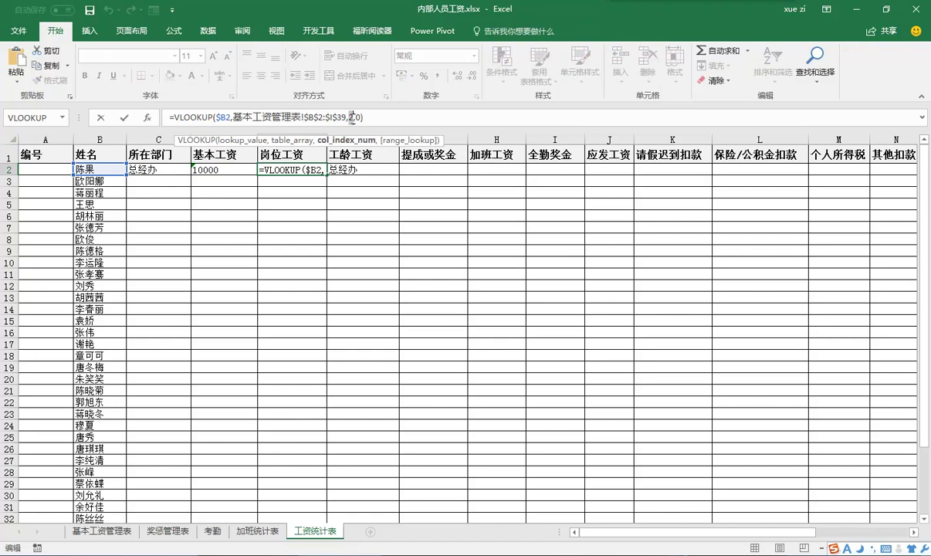
key(BackSpace)
text(3$2:$I$39,7,0)
key(Tab)
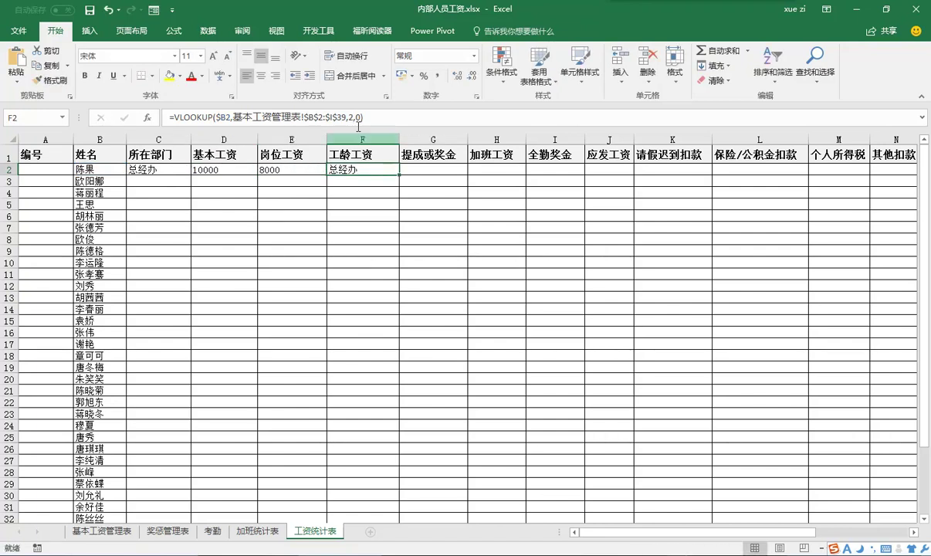
click(350, 118)
key(BackSpace)
text(8)
key(ctrl+Return)
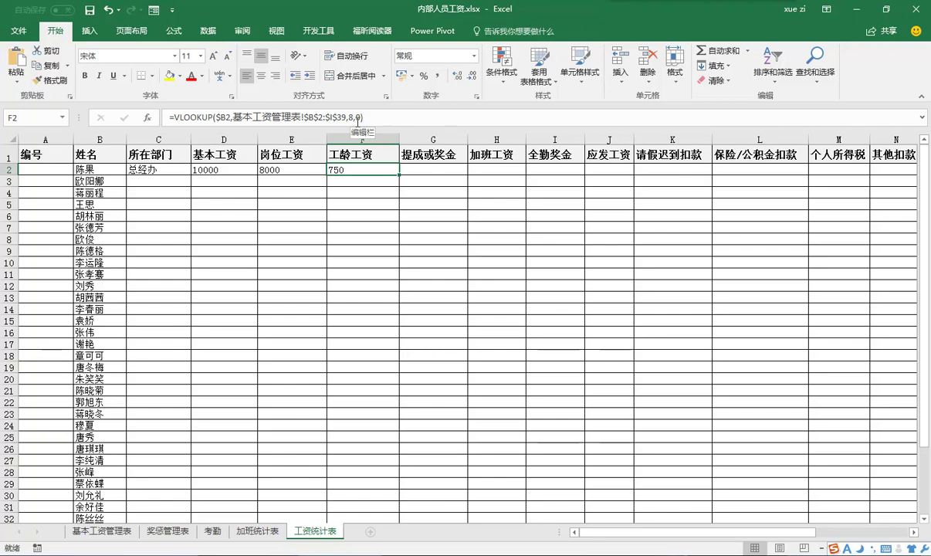
- Fill the C2:F2 lookup formulas down through row 39
click(153, 171)
drag(153, 171, 360, 170)
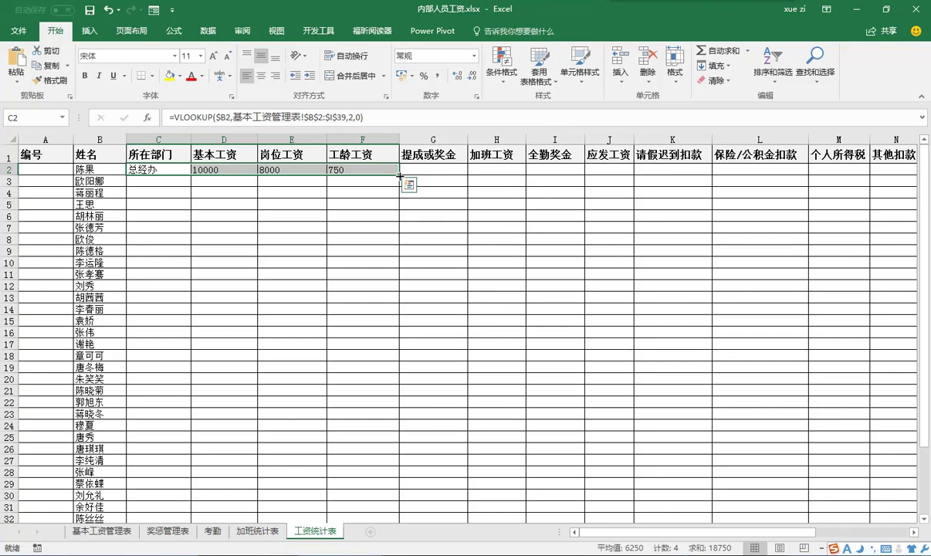
double_click(400, 176)
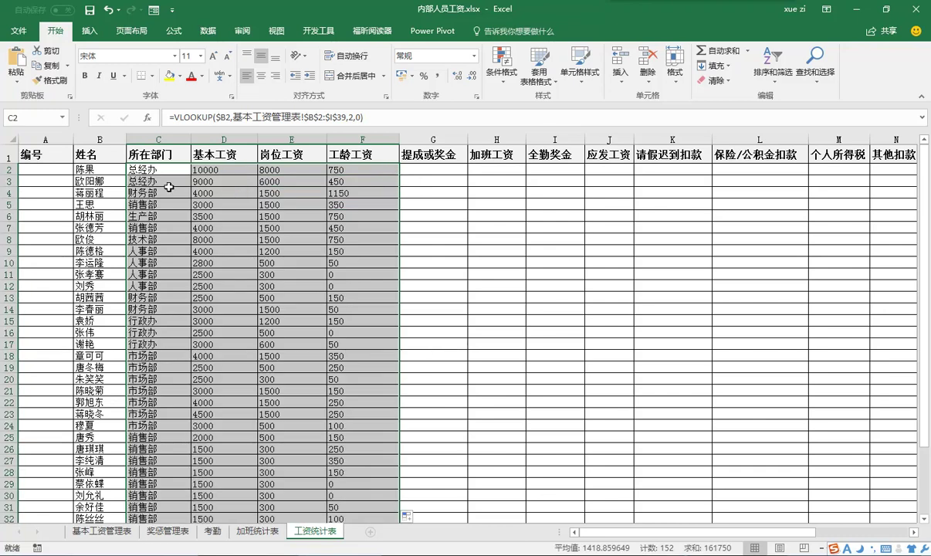
click(45, 171)
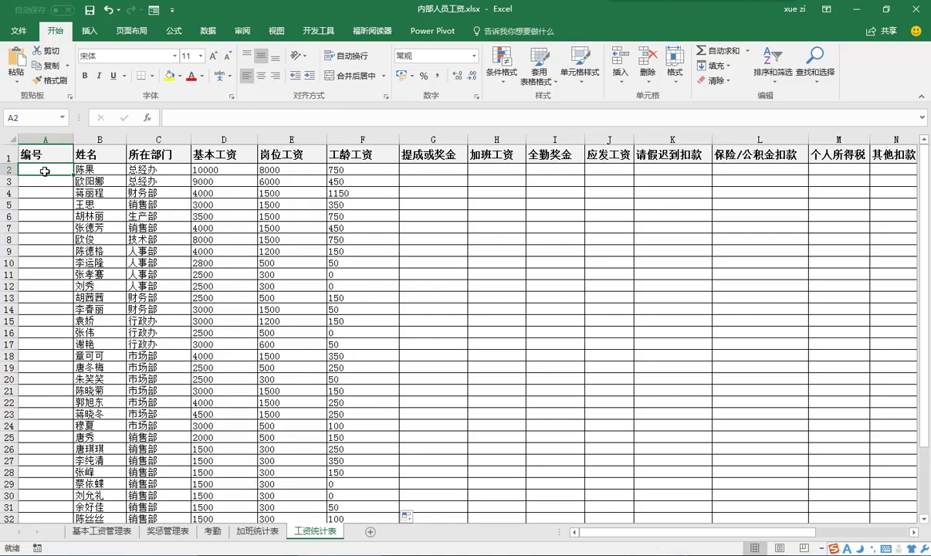
- Paste the INDEX/MATCH employee-number formula into A2 and fill it down column A
click(173, 117)
text(=INDEX(基本工资管理表!$A$2:$A$39,MATCH(B2,基本工资管理表!$B$2:$B$39,)))
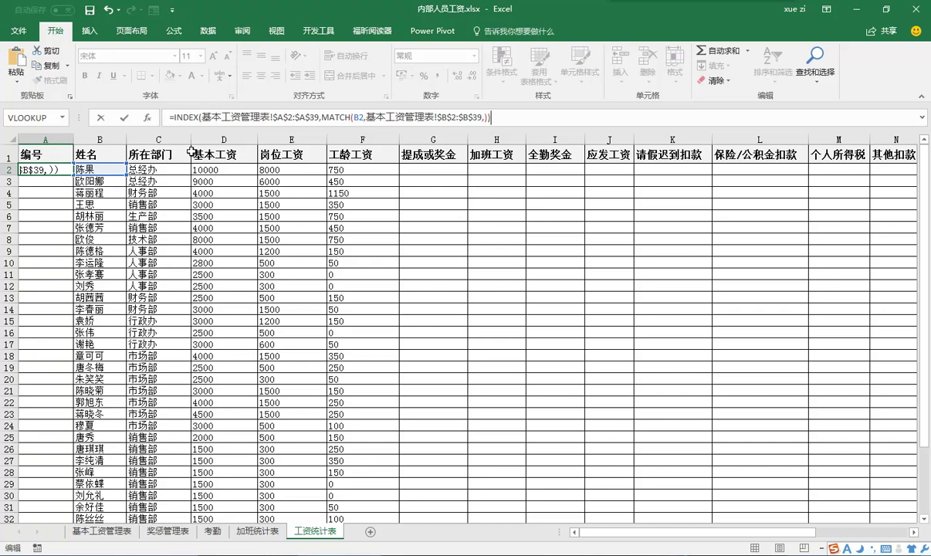
key(ctrl+Return)
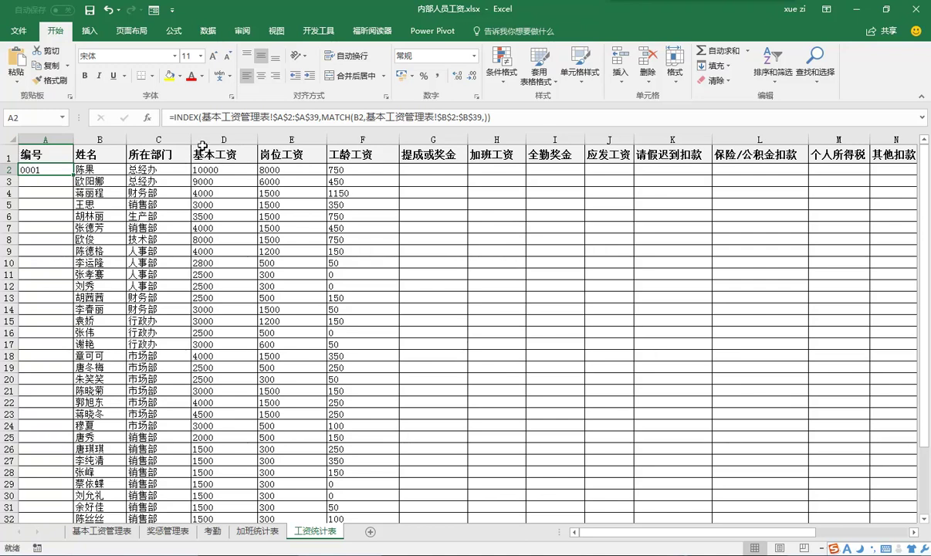
double_click(74, 175)
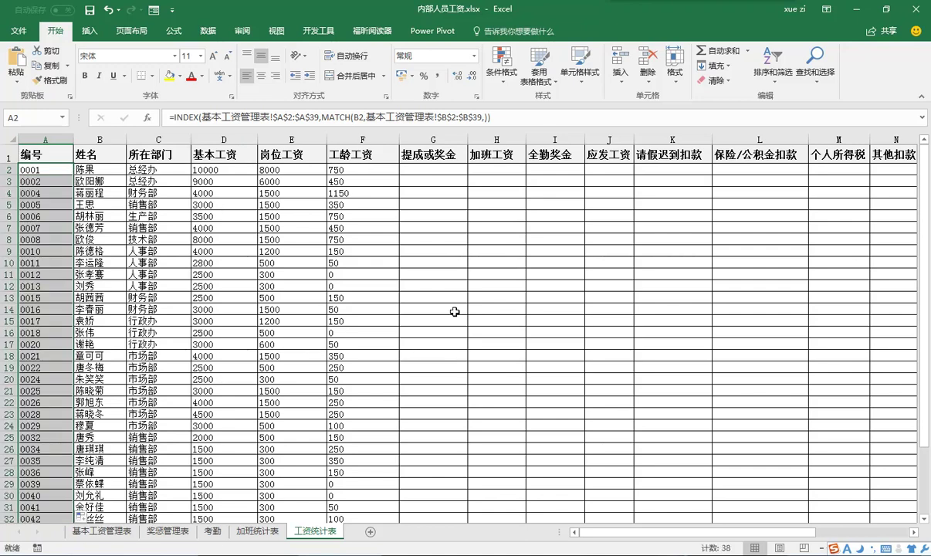
click(437, 169)
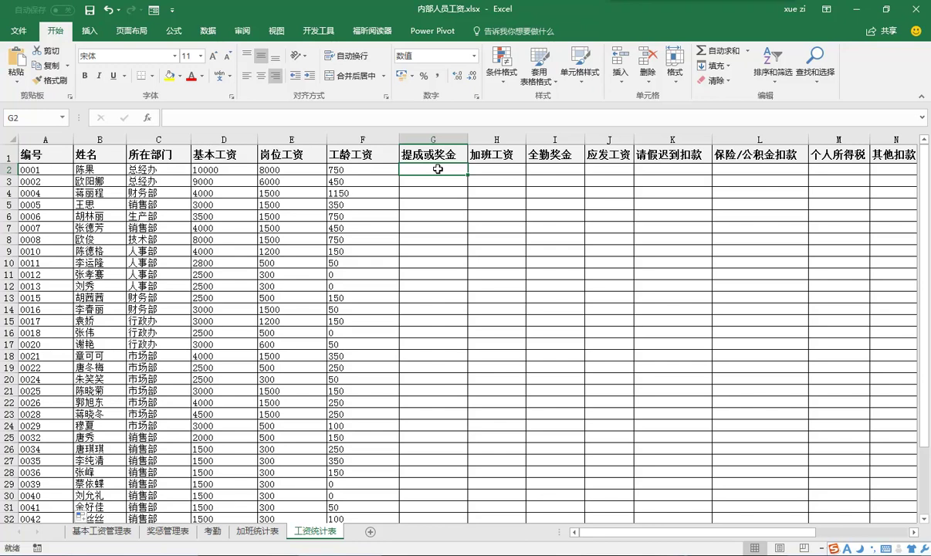
- Enter the IF(ISERROR(VLOOKUP)) bonus formula from 奖惩管理表 into all G cells from G2 down
key(ctrl+shift+Down)
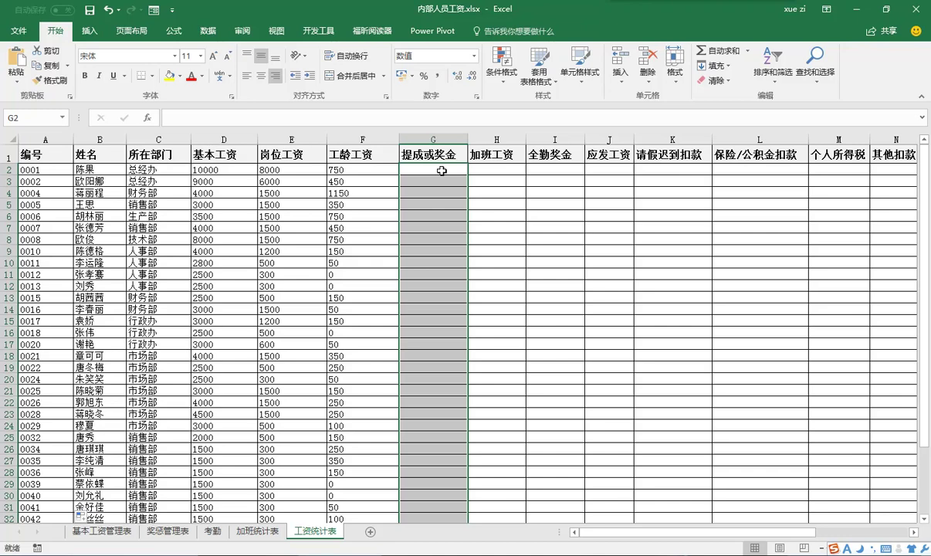
click(671, 115)
text(=IF(ISERROR(VLOOKUP(A2,奖惩管理表!$A$3:$H$39,7,FALSE)),"",VLOOKUP(A2,奖惩管理表!$A$3:$H$39,7,FALSE)))
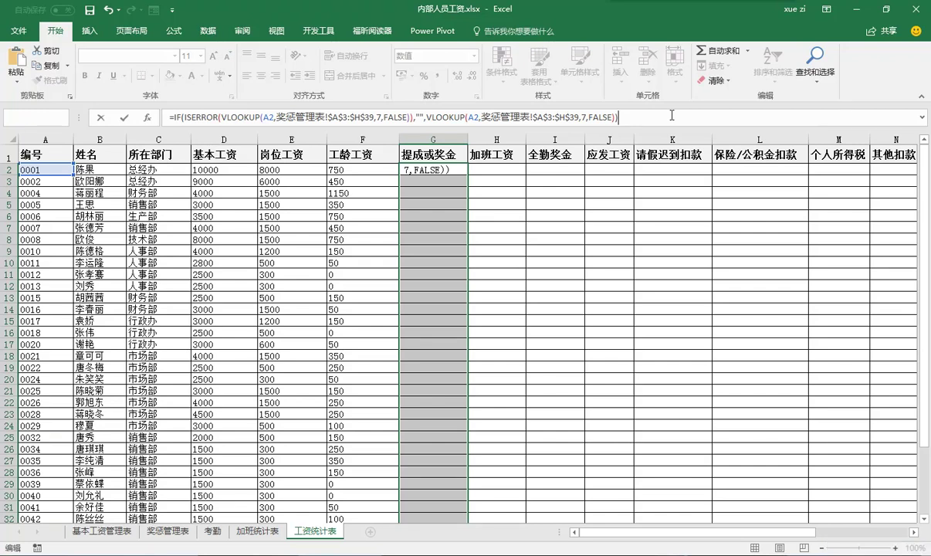
key(ctrl+Return)
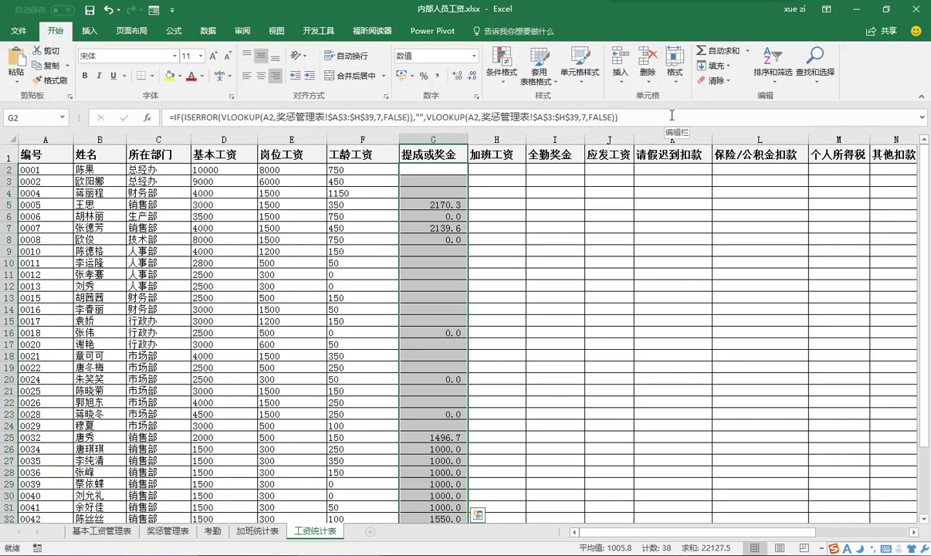
click(502, 172)
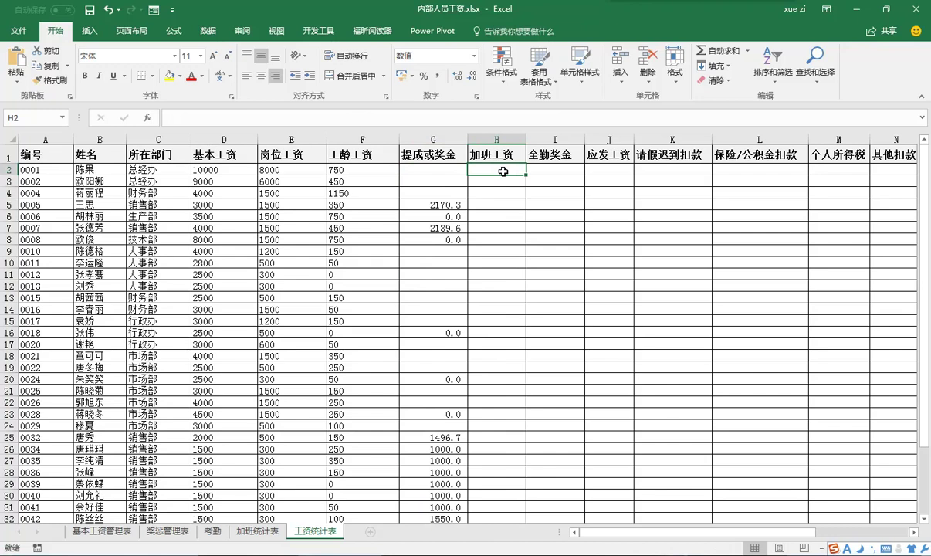
- Fill H2:H39 with the overtime VLOOKUP from 加班统计表 column 39
key(ctrl+shift+Down)
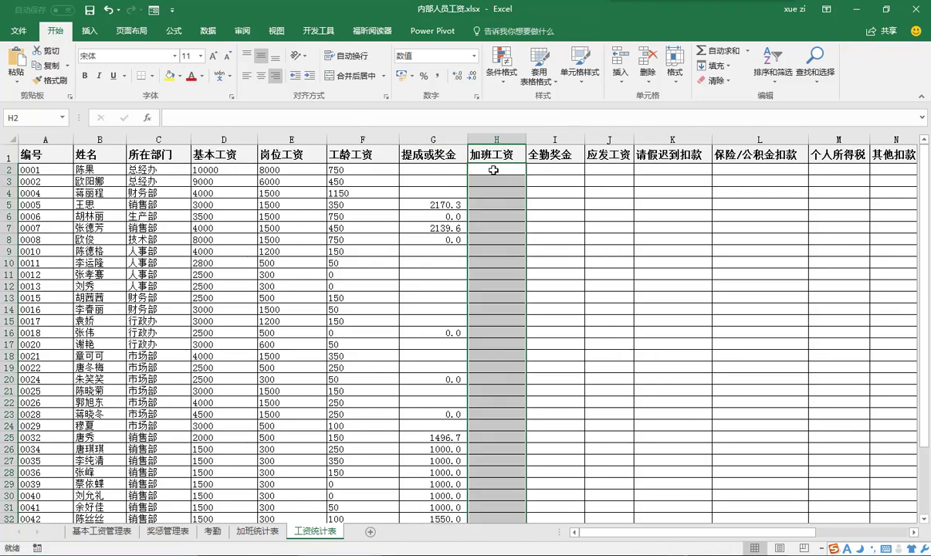
click(211, 116)
text(=VLOOKUP(A2,加班统计表!$A$6:$AM$60,39))
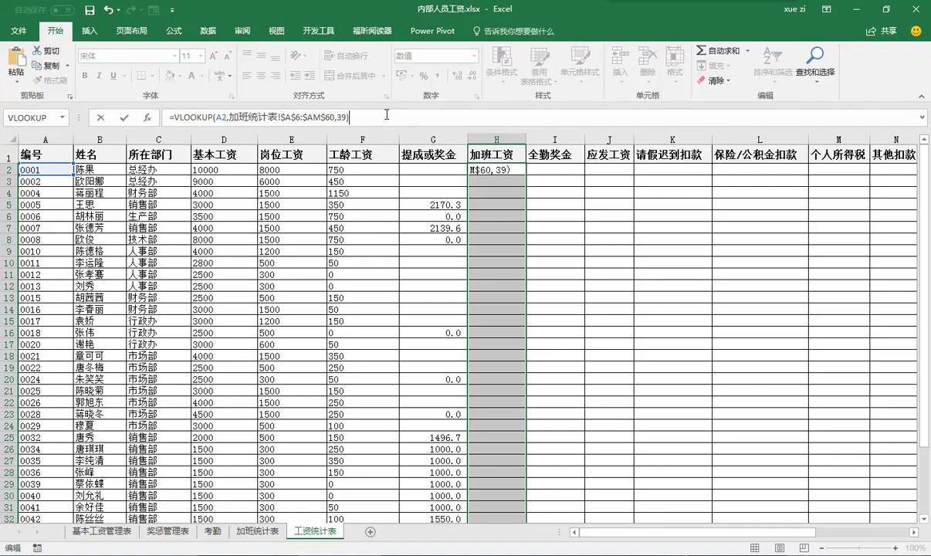
key(ctrl+Return)
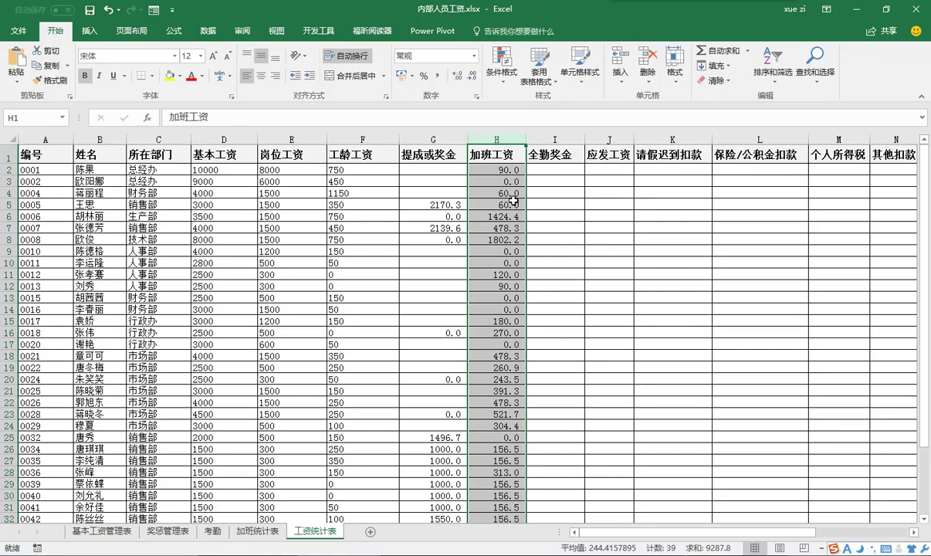
- Fill I2:I39 with the attendance-bonus VLOOKUP from 考勤 column 52
drag(531, 169, 568, 499)
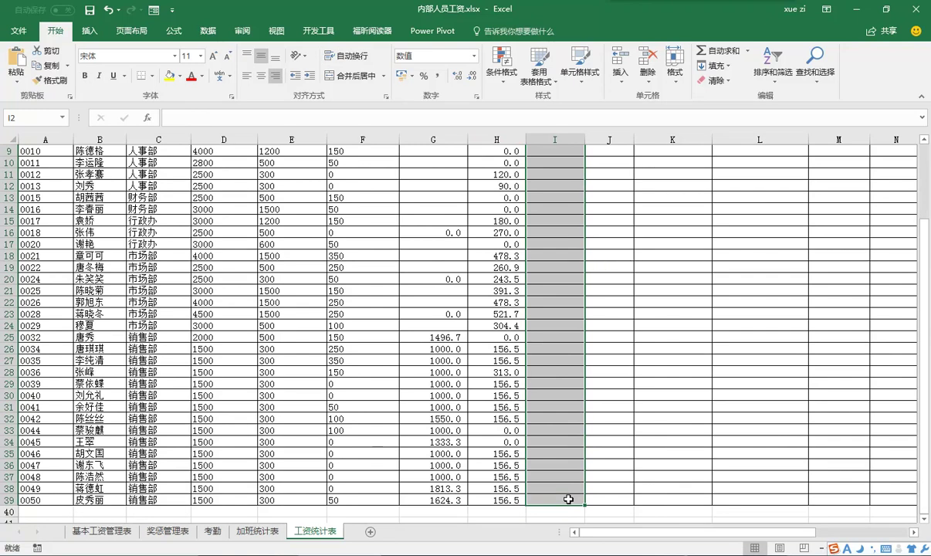
key(F2)
text(=VLOOKUP(A2,考勤!$A$6:$AZ$60,52))
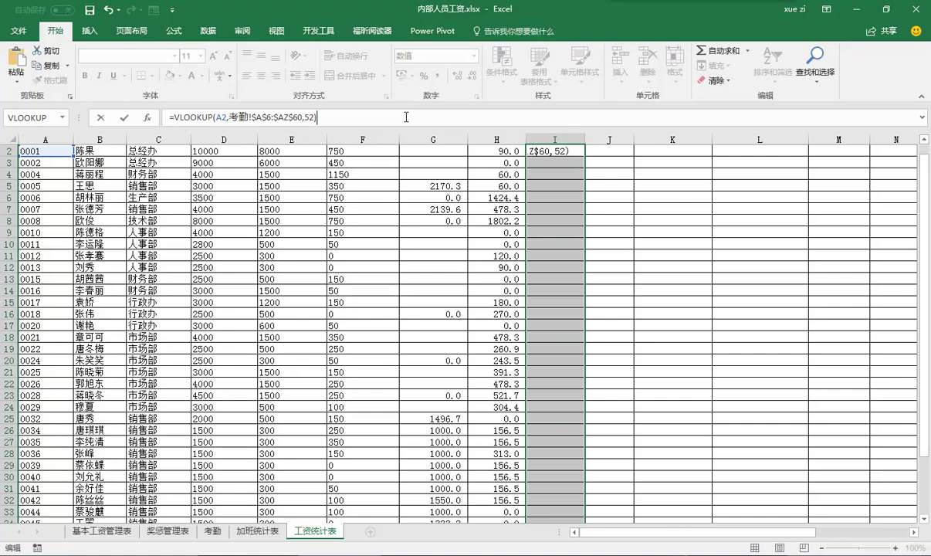
key(ctrl+Return)
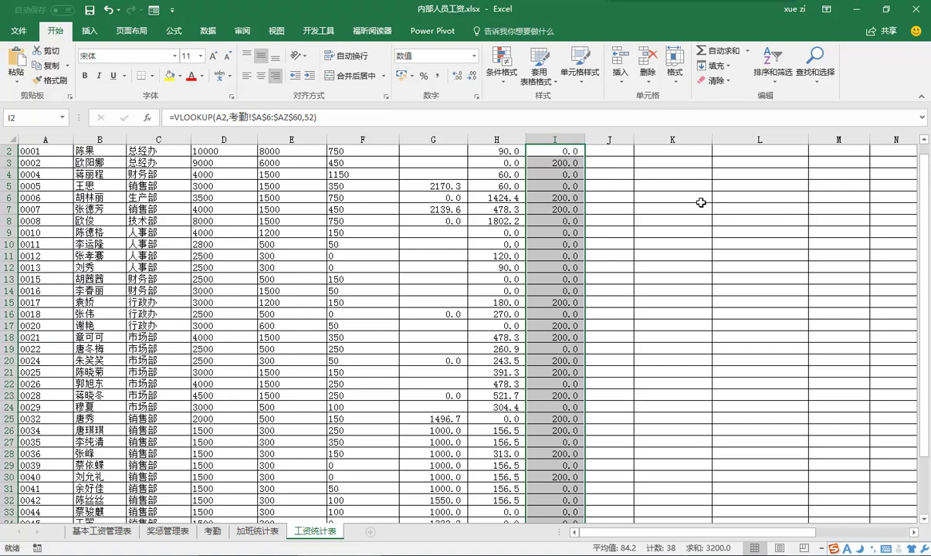
scroll(694, 202, up, 1)
drag(664, 168, 673, 492)
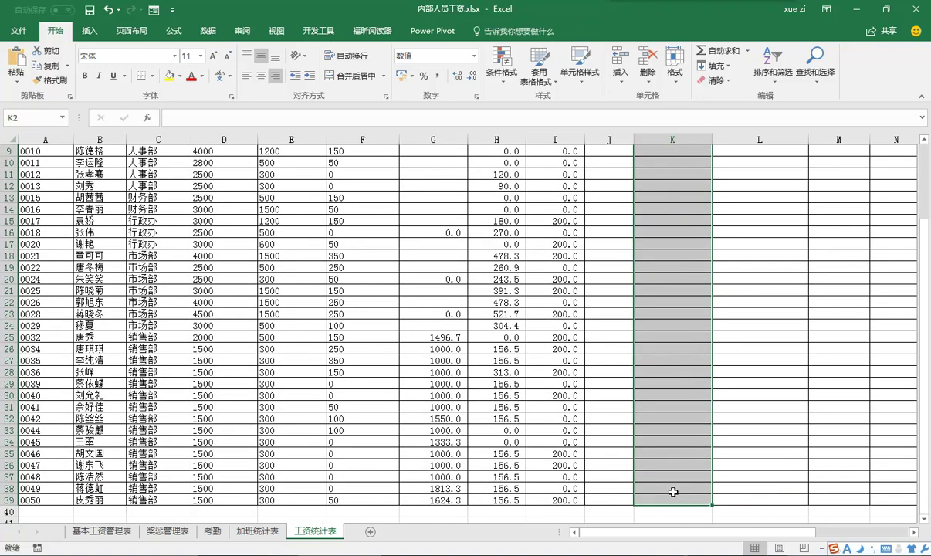
- Fill the K column with the leave and lateness VLOOKUP from 考勤 column 51
scroll(673, 492, up, 3)
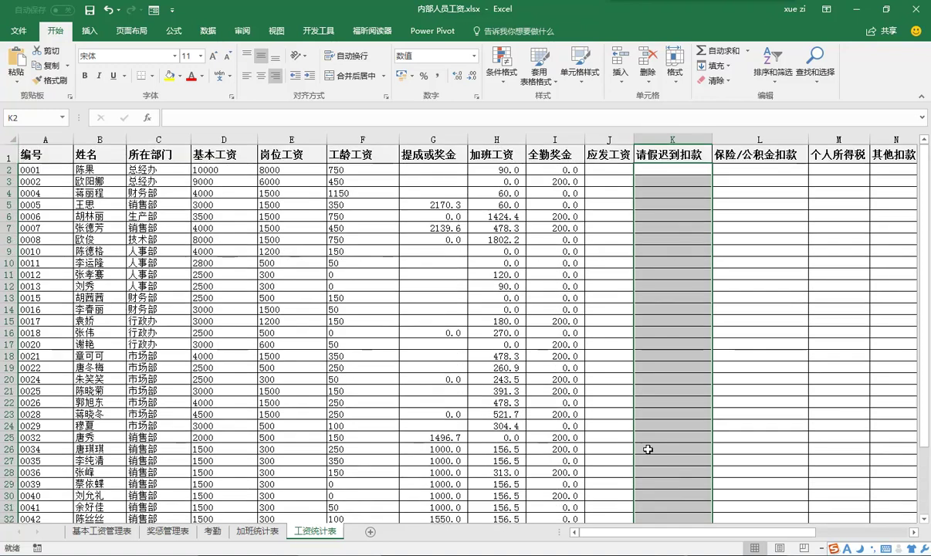
click(205, 120)
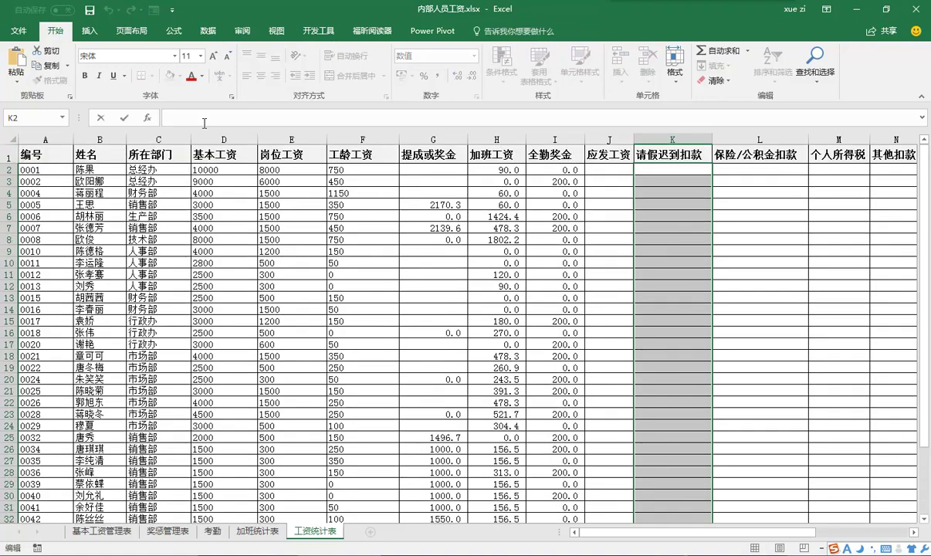
text(=VLOOKUP(A2,考勤!$A$6:$AZ$60,51))
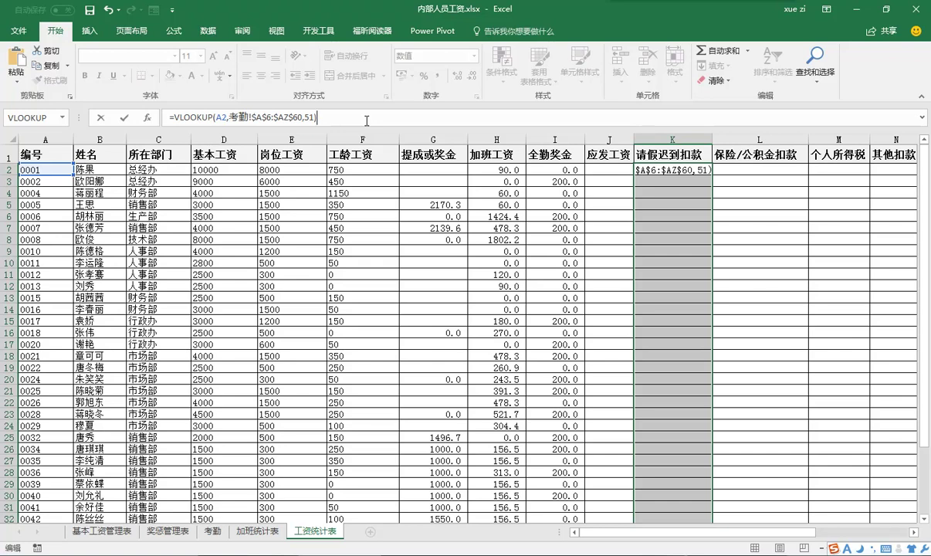
key(ctrl+Return)
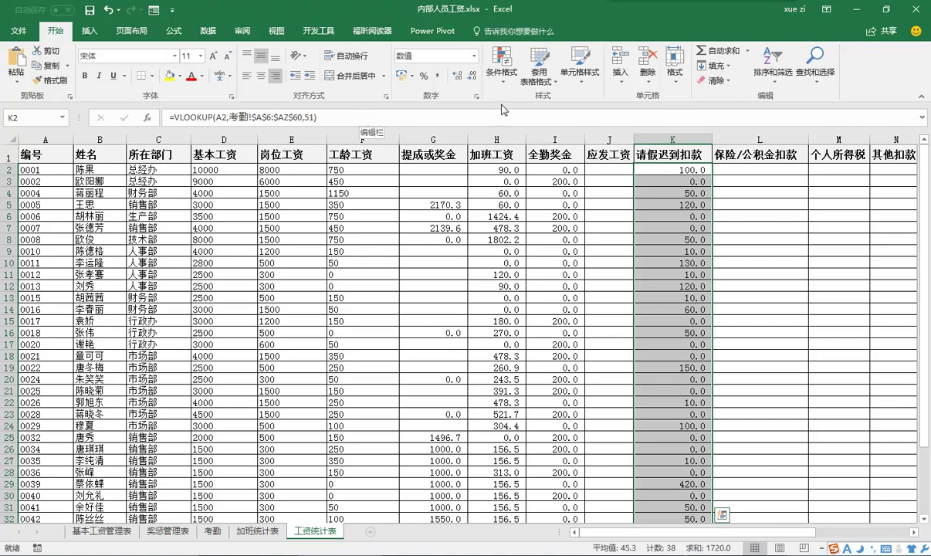
- Enter =(D2+E2+F2)*(0.08+0.02+0.005+0.12) in L2, giving 4218.8
click(782, 166)
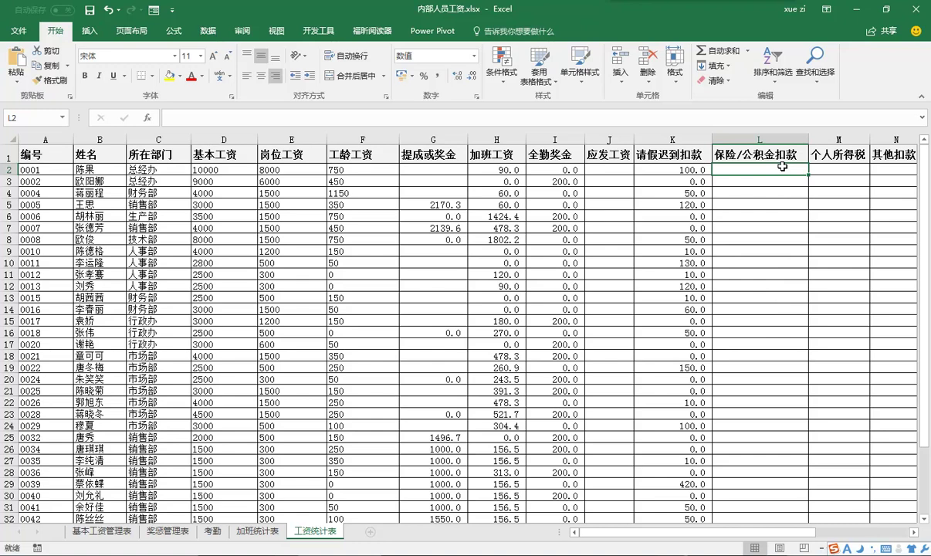
click(476, 117)
text(=(D2+E2+F2)*(0.08+0.02+0.005+0.12))
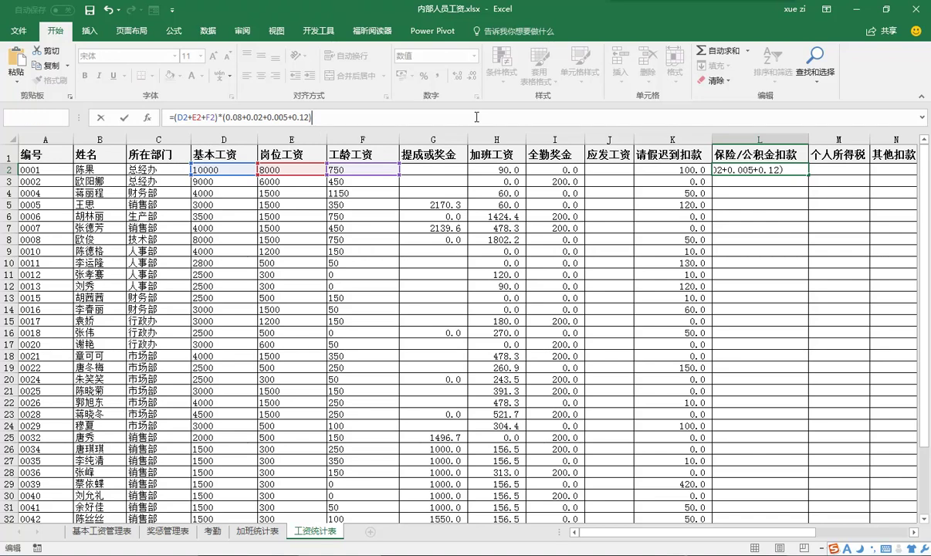
key(ctrl+Return)
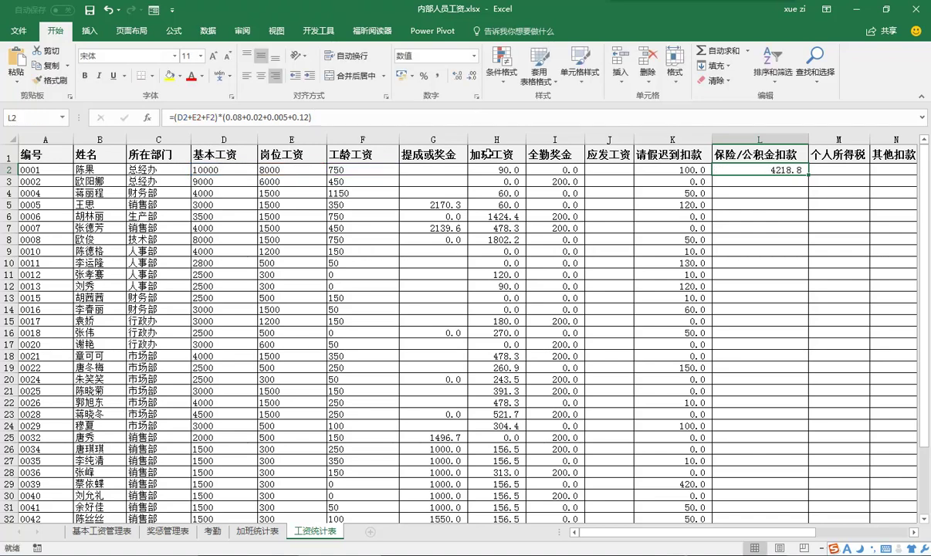
click(839, 168)
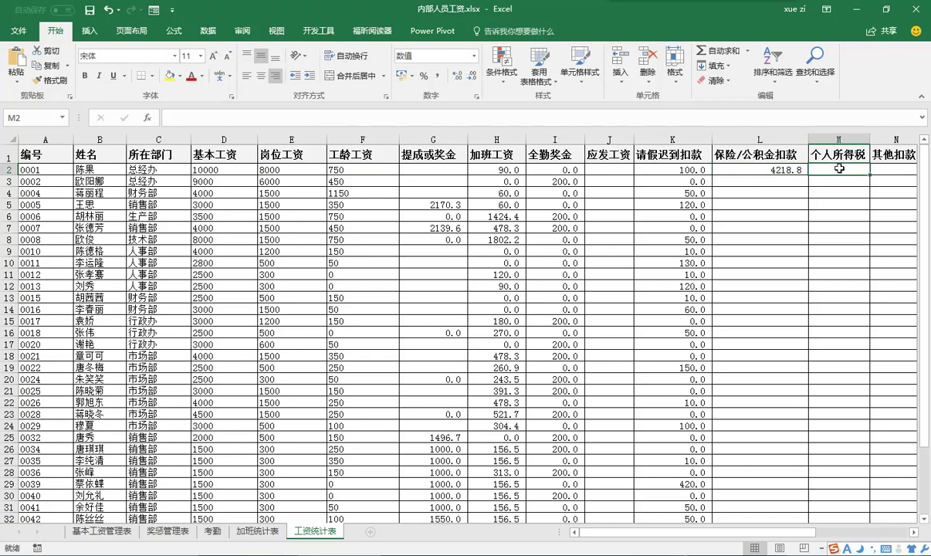
- Paste the nested IF income tax formula into M2 and the IF(ISERROR(VLOOKUP)) formula into N2
click(710, 116)
text(=IF(J2-L2<3500,0,IF(J2-L2-3500<=1500,(J2-L2-3500)*0.03,IF(J2-L2-3500<=4500,(J2-L2-3500)*0.1-105,IF(J2-L2-3500<=9000,(J2-L2-3500)*0.2-555,IF(J2-L2-3500<=35000,(J2-L2-3500)*0.25-1005))))))
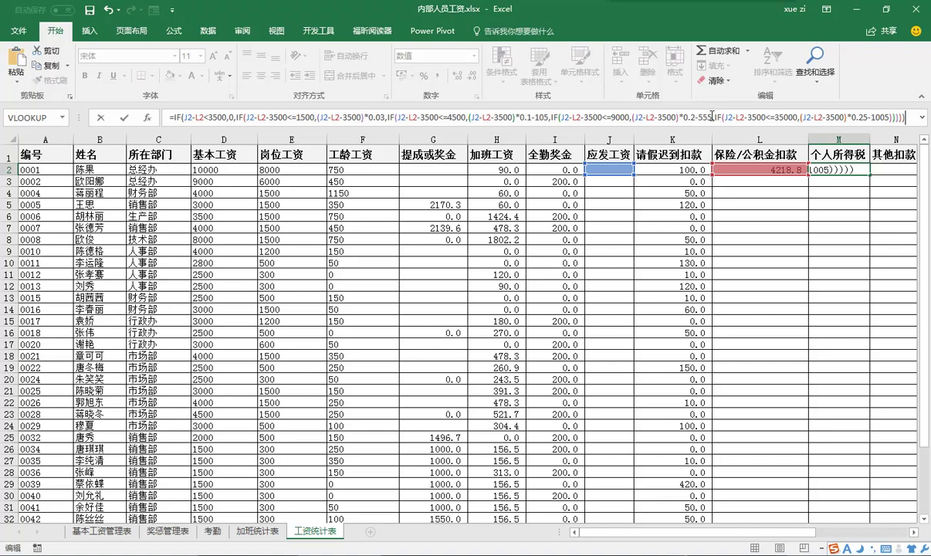
key(ctrl+Return)
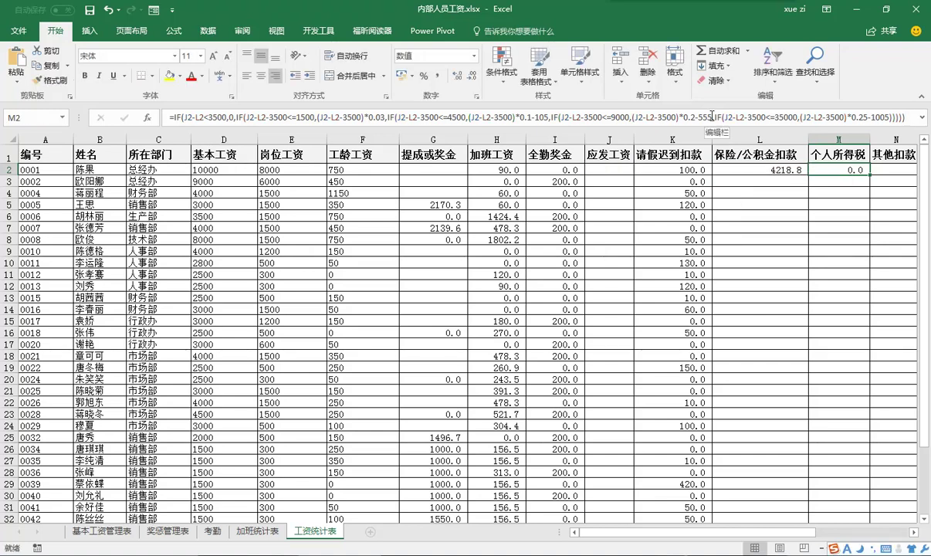
click(901, 170)
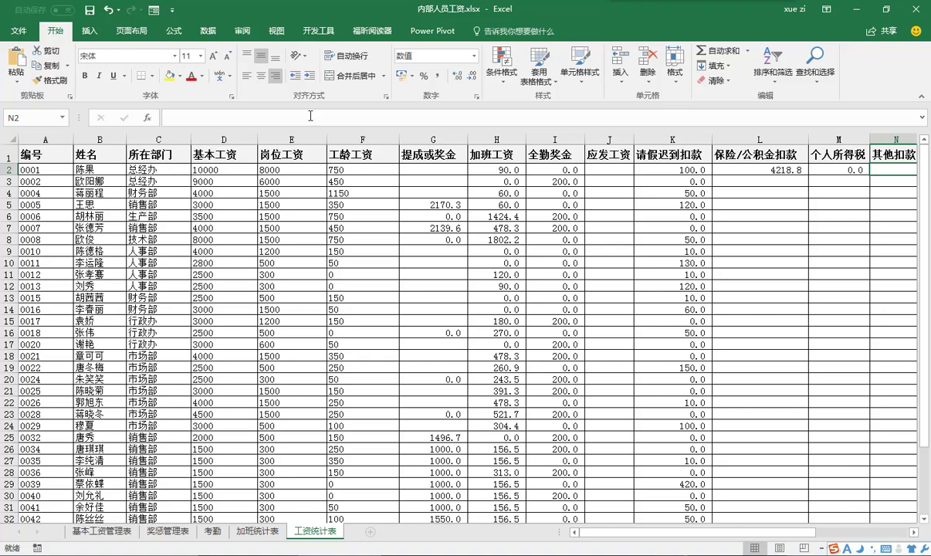
click(717, 116)
text(=IF(ISERROR(VLOOKUP(A2,奖惩管理表!$A$3:$H$39,8,FALSE)),"",VLOOKUP(A2,奖惩管理表!$A$3:$H$39,8,FALSE)))
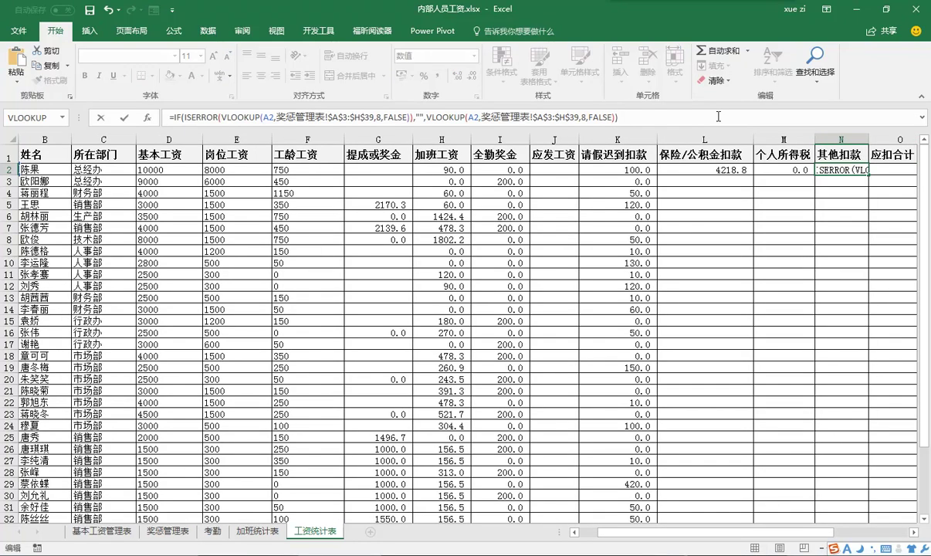
key(ctrl+Return)
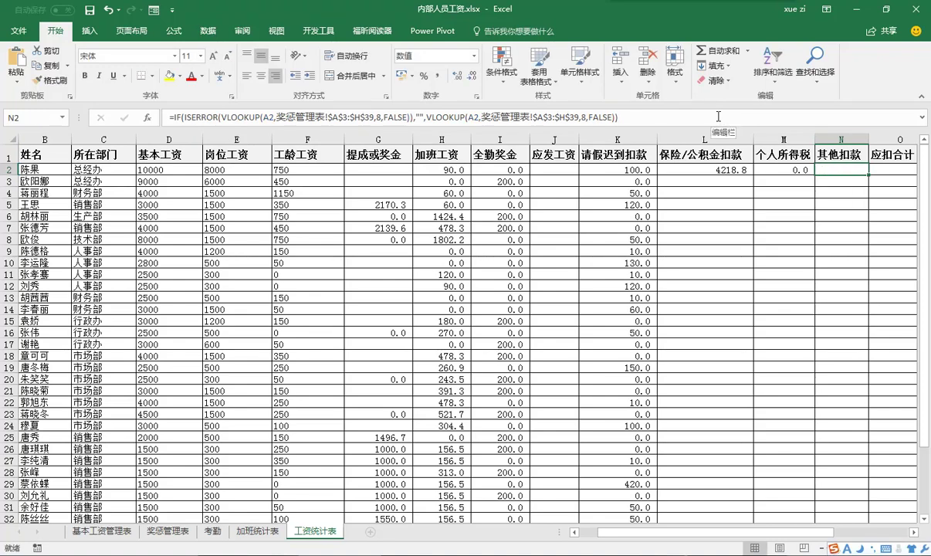
- Fill the L2:N2 deduction formulas down to row 39 for every employee
drag(677, 169, 856, 170)
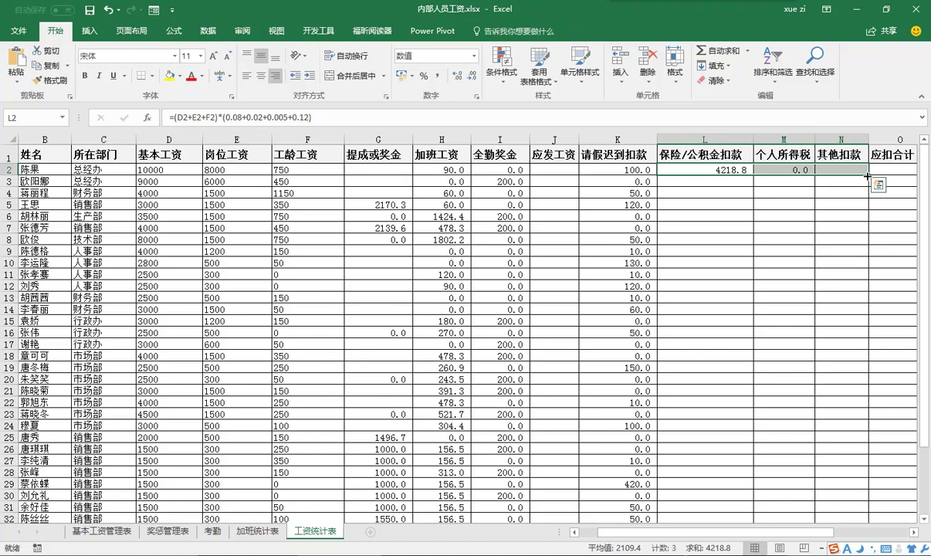
drag(867, 176, 857, 501)
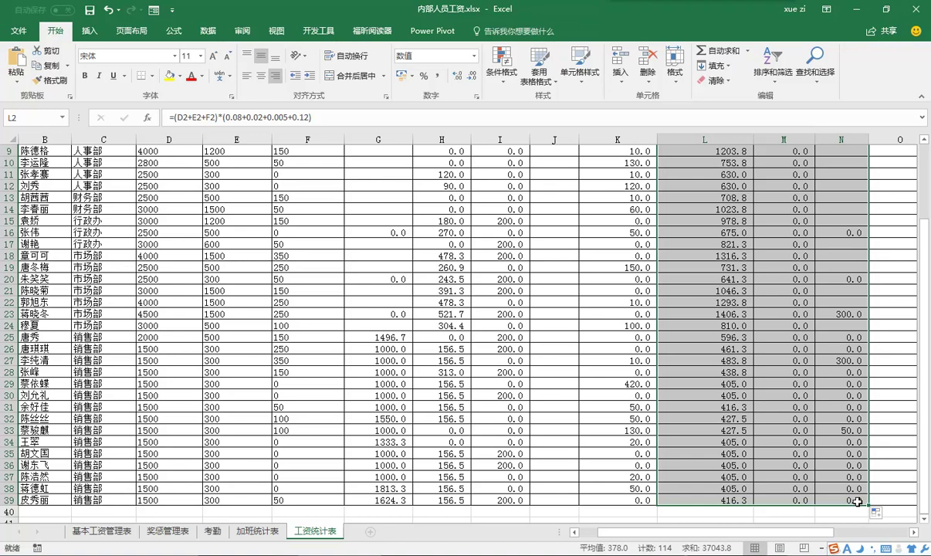
scroll(871, 467, up, 3)
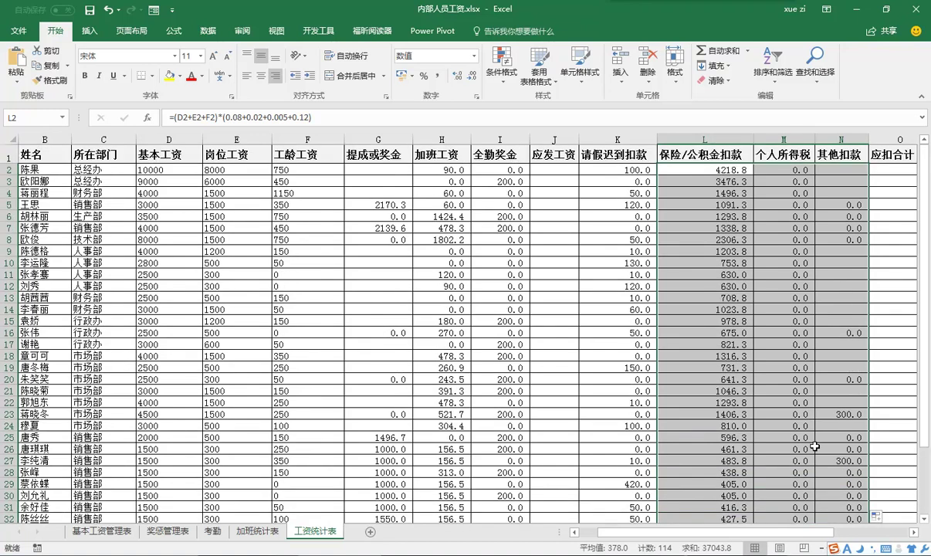
scroll(815, 446, right, 4)
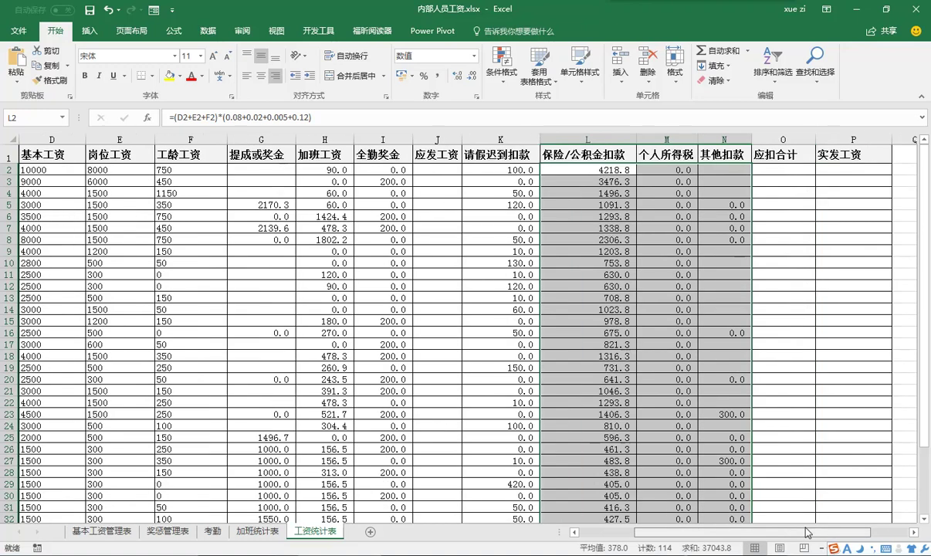
drag(294, 170, 347, 218)
click(294, 169)
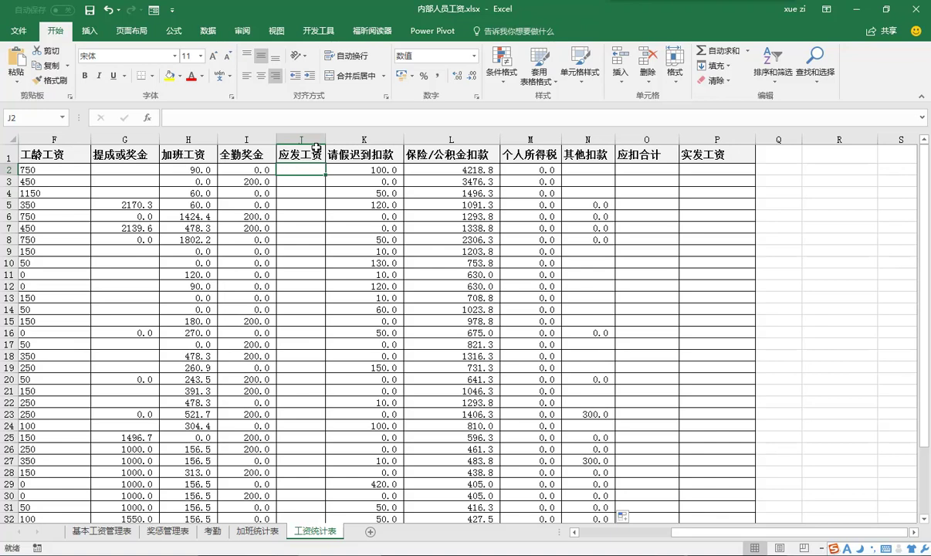
- AutoSum D2:I2 into J2 (18840.0) and copy =SUM(D2:I2) down column J to row 39
click(172, 31)
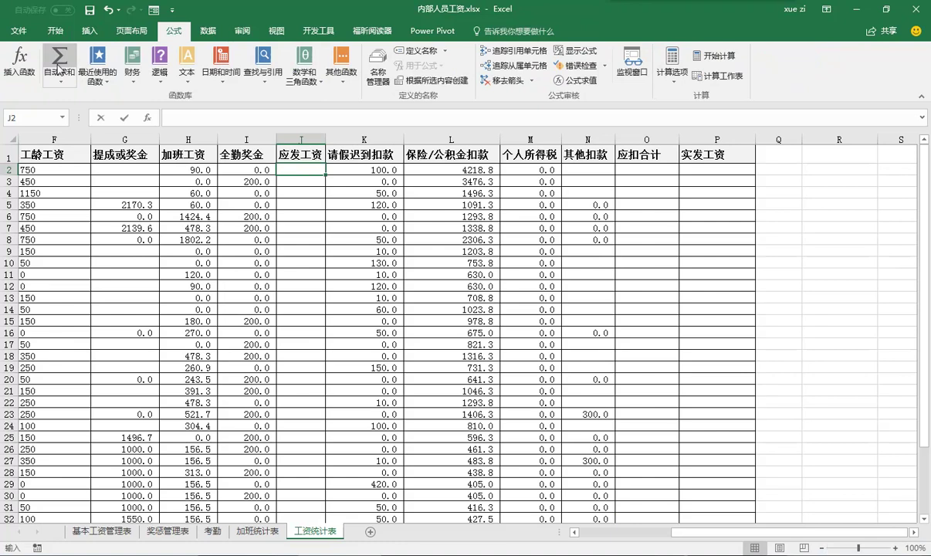
click(60, 63)
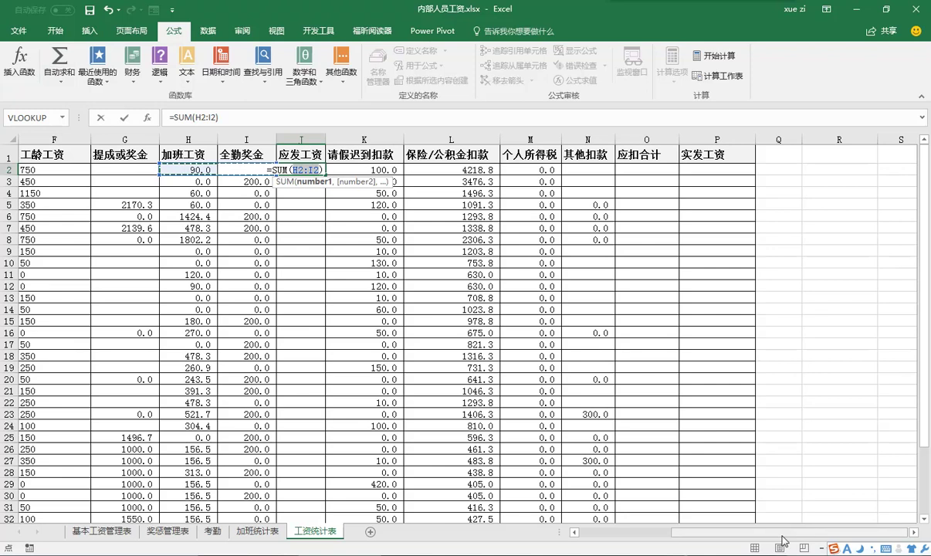
scroll(741, 506, left, 5)
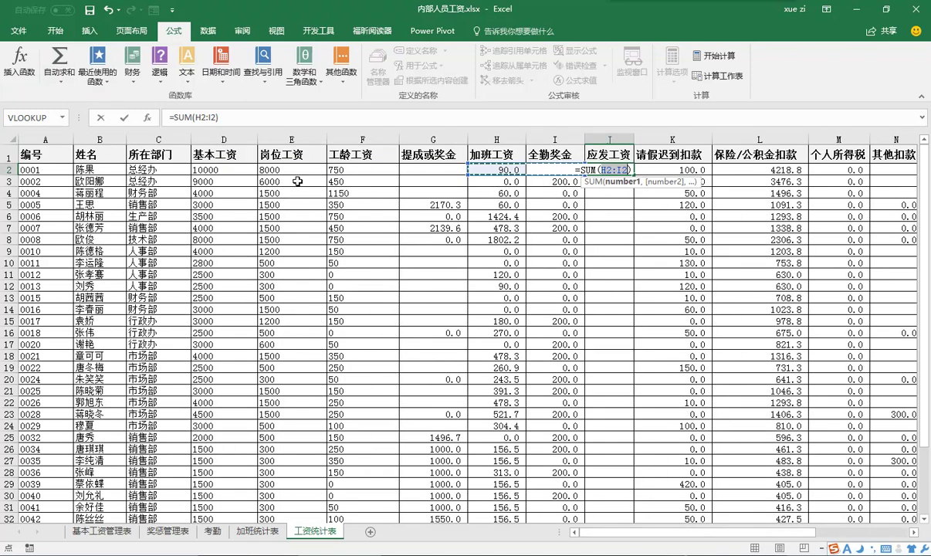
click(249, 170)
drag(268, 171, 538, 177)
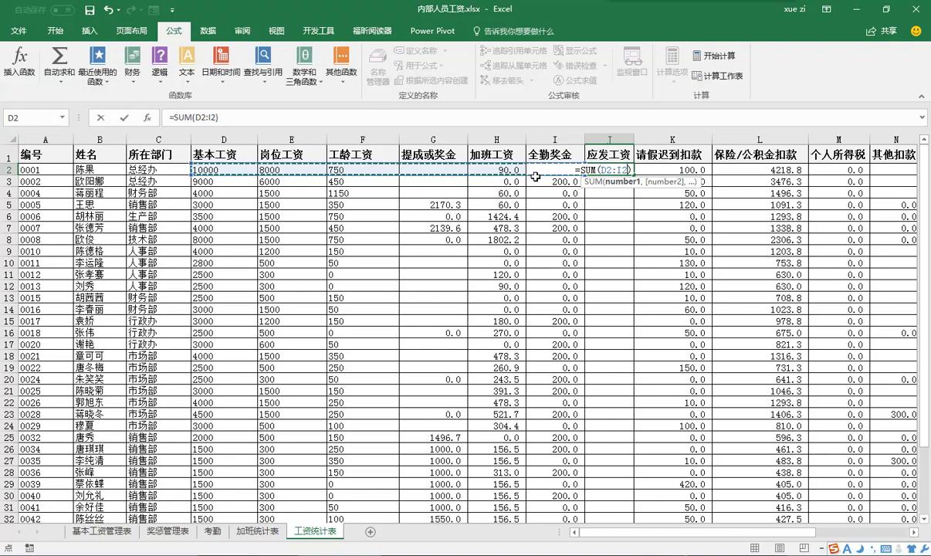
key(ctrl+Return)
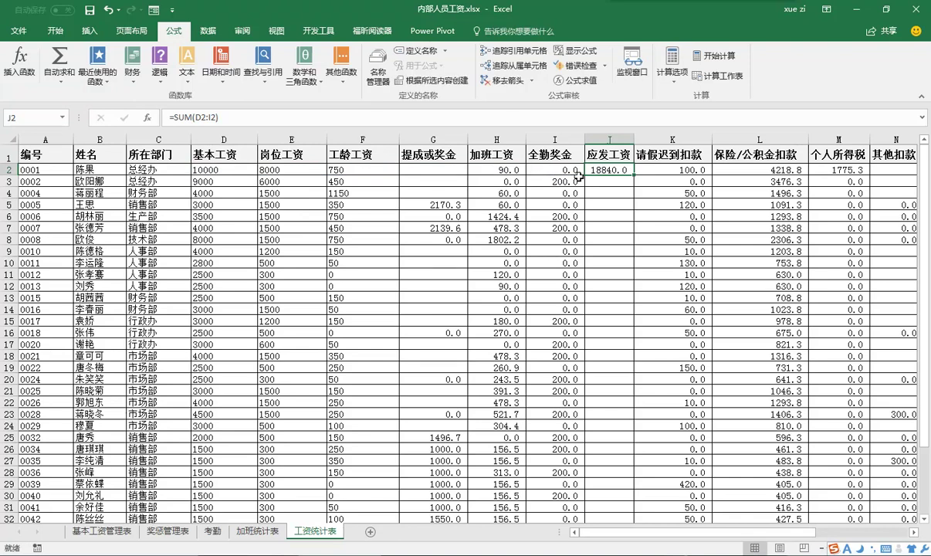
drag(633, 176, 624, 504)
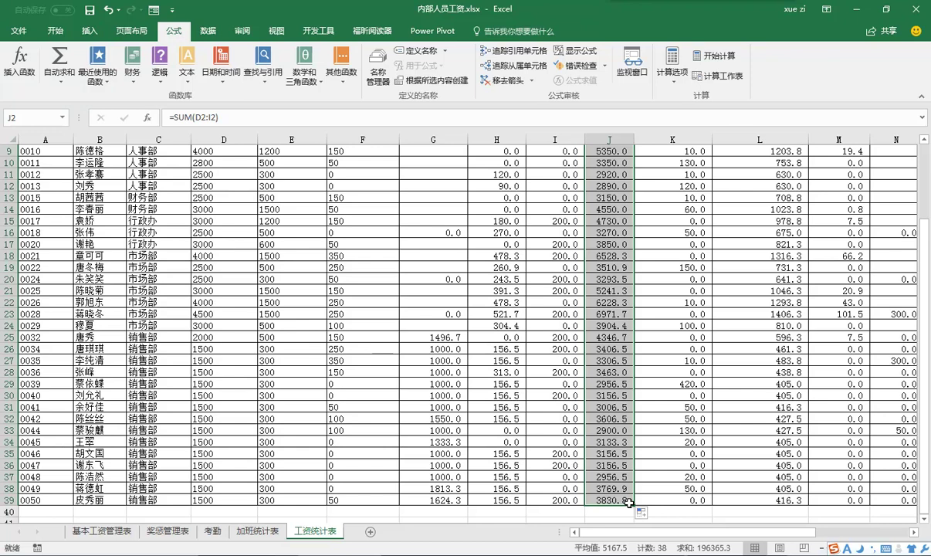
click(914, 532)
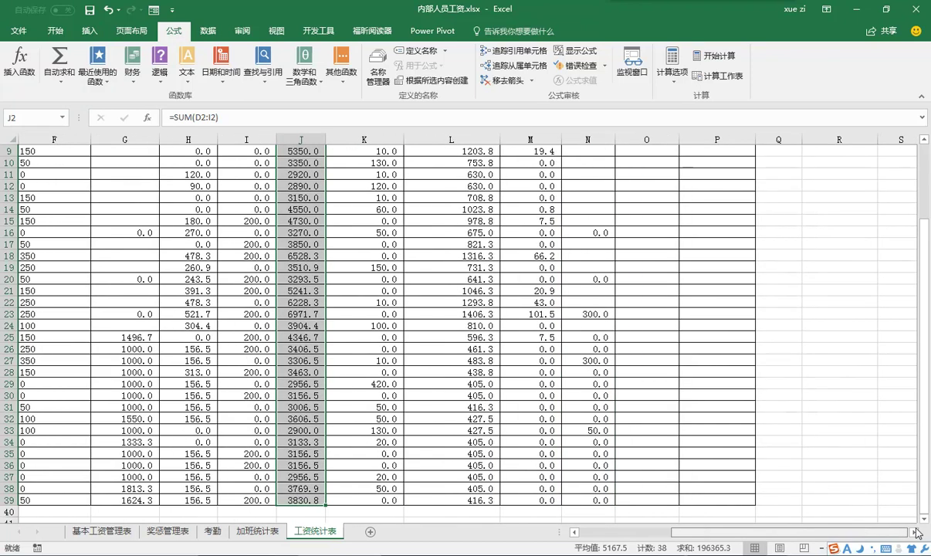
scroll(679, 178, up, 3)
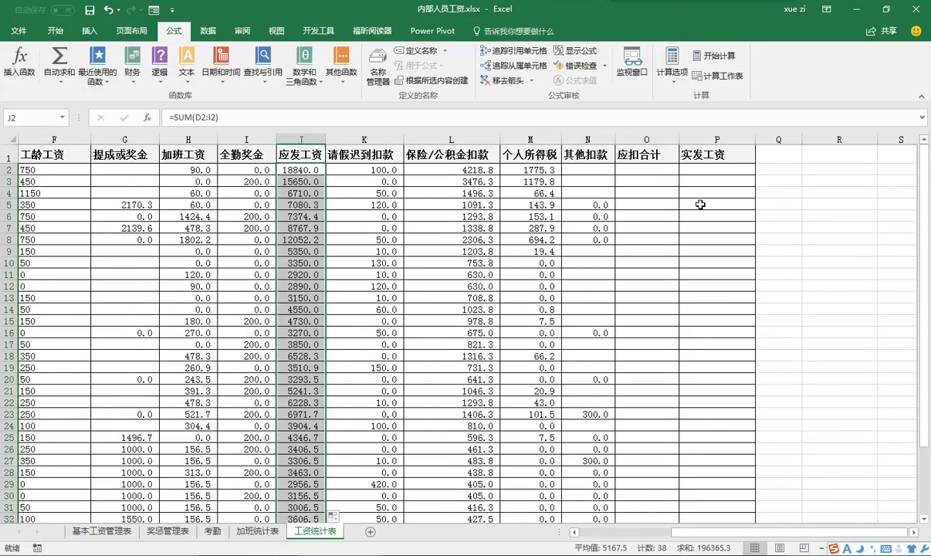
- Enter =SUM(K2:N2) in O2 (6094.1) and fill it down to row 39
click(637, 170)
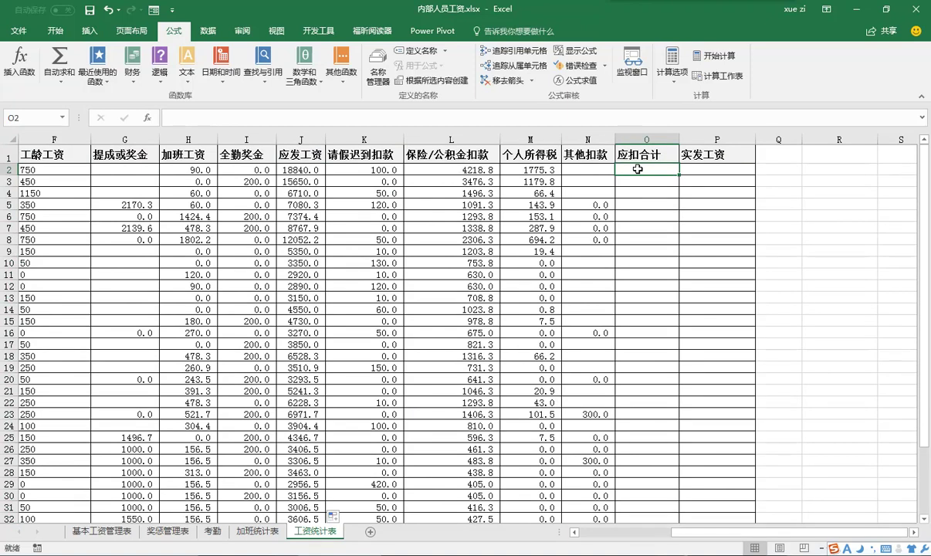
click(495, 120)
text(=SUM(K2:N2)
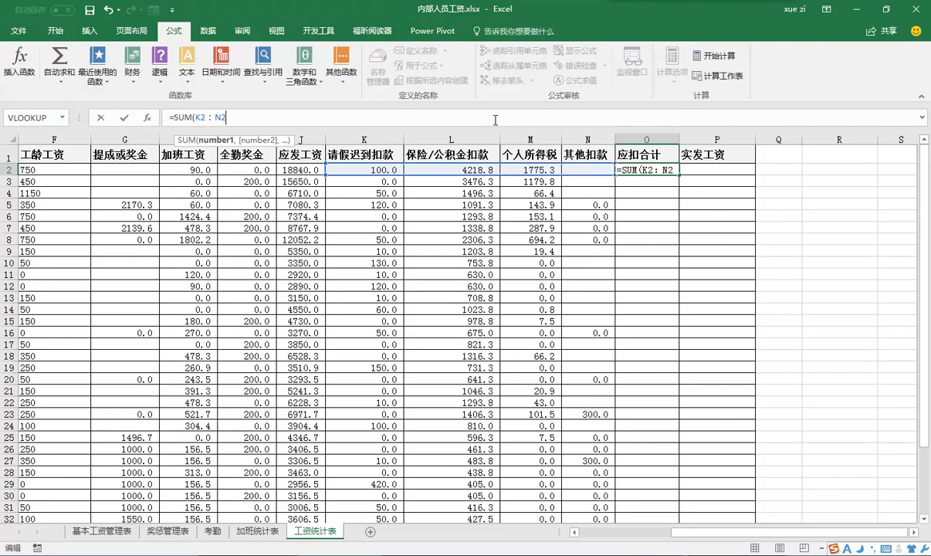
text())
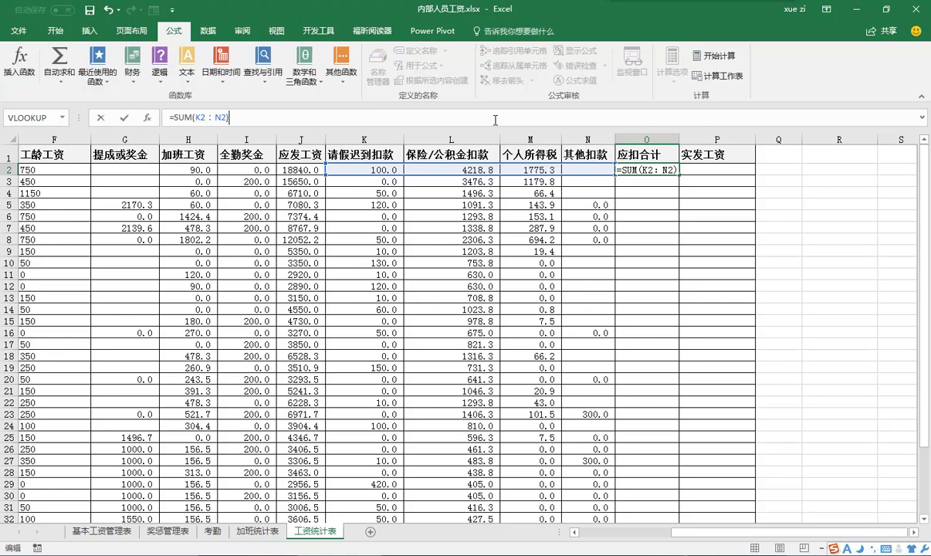
key(ctrl+Return)
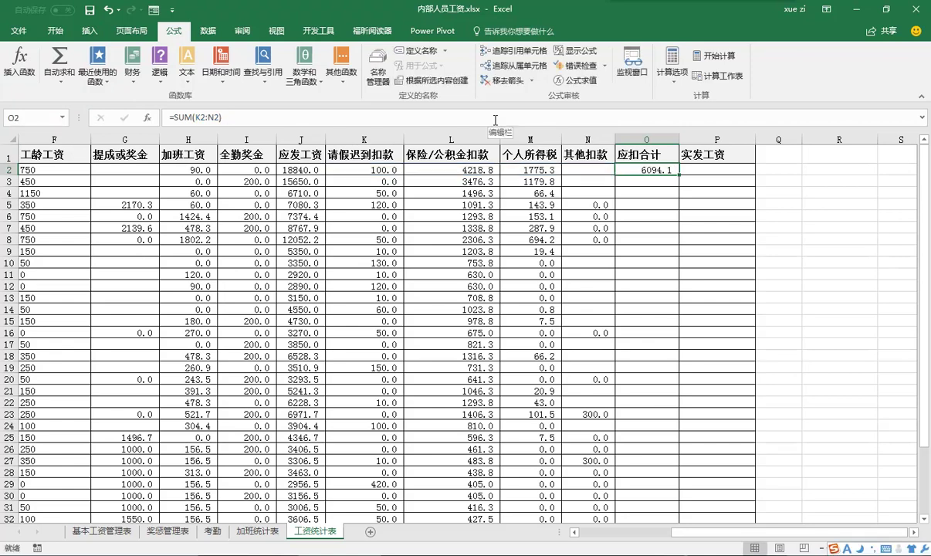
drag(679, 175, 657, 501)
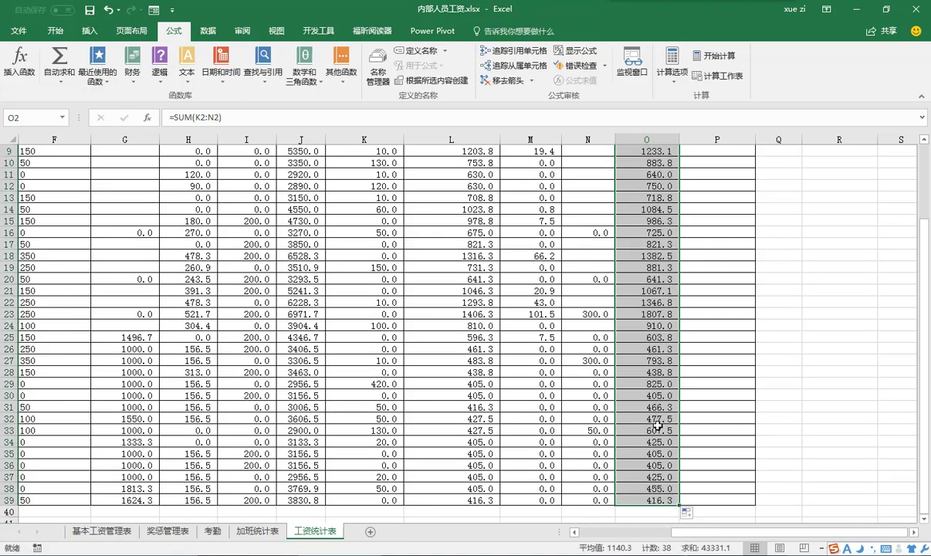
scroll(800, 302, up, 3)
- Enter =J2-O2 in P2 (12745.9) and fill it down column P to row 39
click(707, 176)
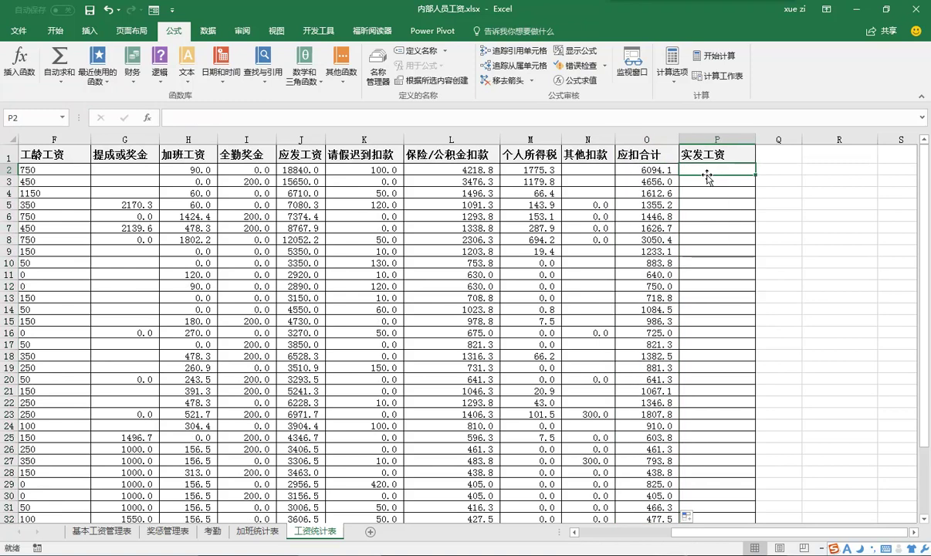
click(524, 124)
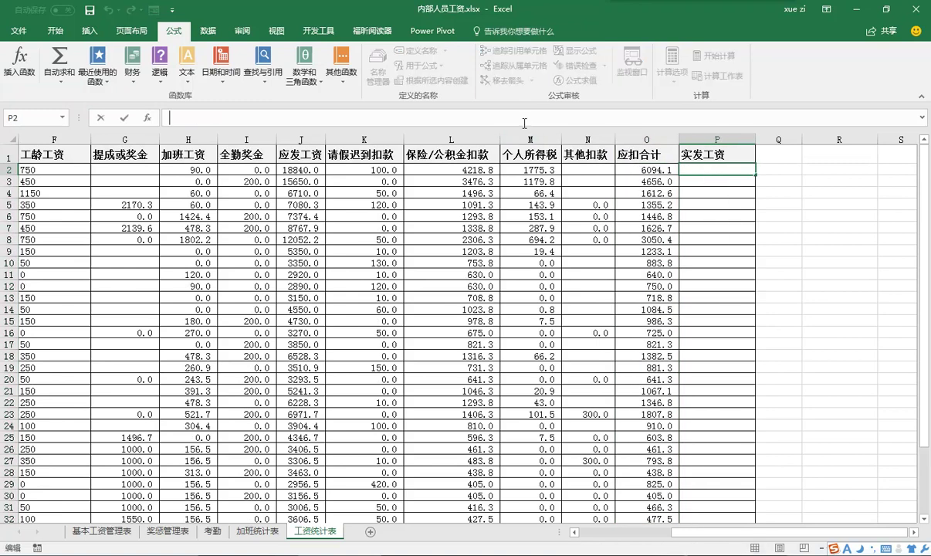
text(=J)
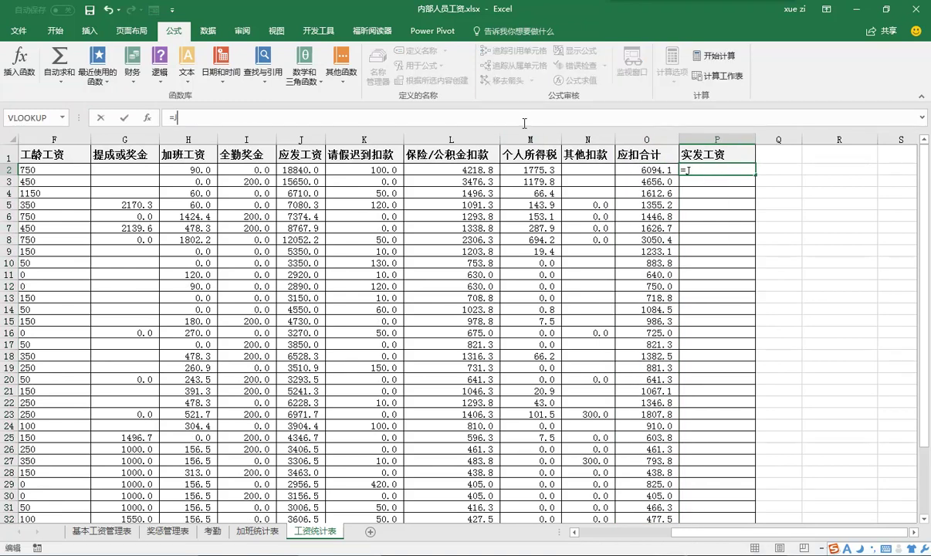
text(2-O2)
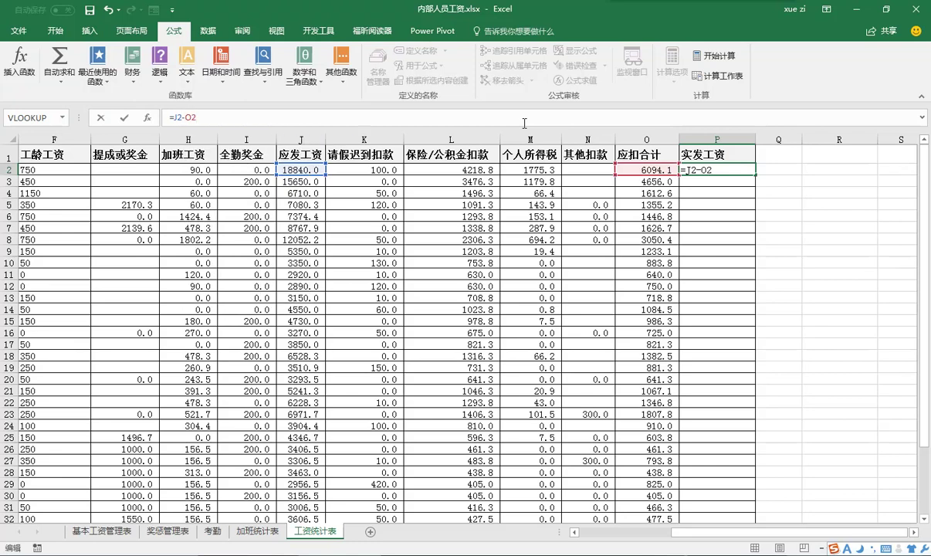
key(ctrl+Return)
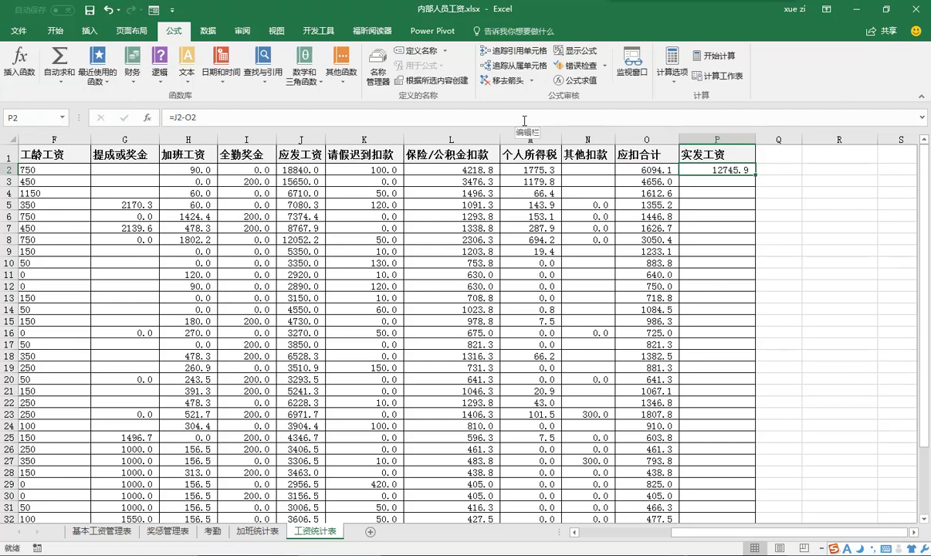
drag(755, 175, 749, 511)
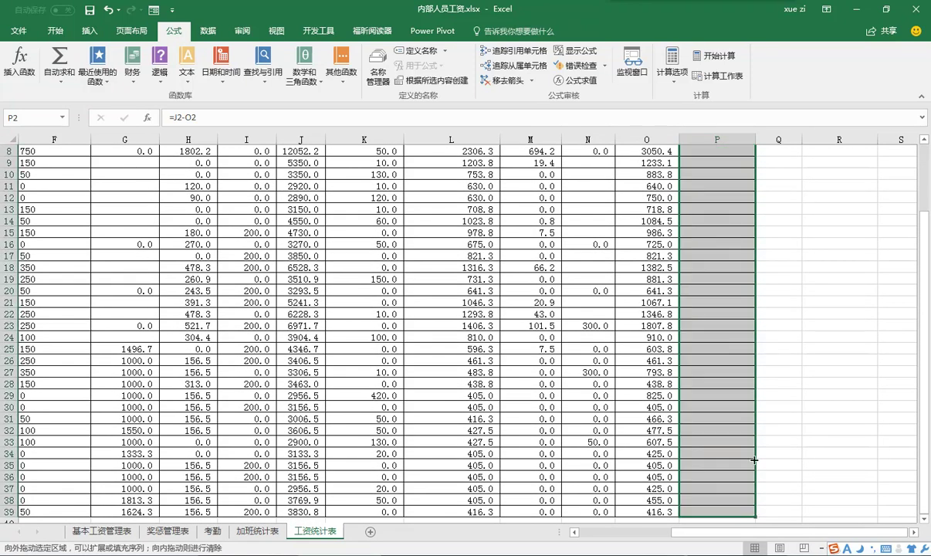
scroll(740, 394, up, 3)
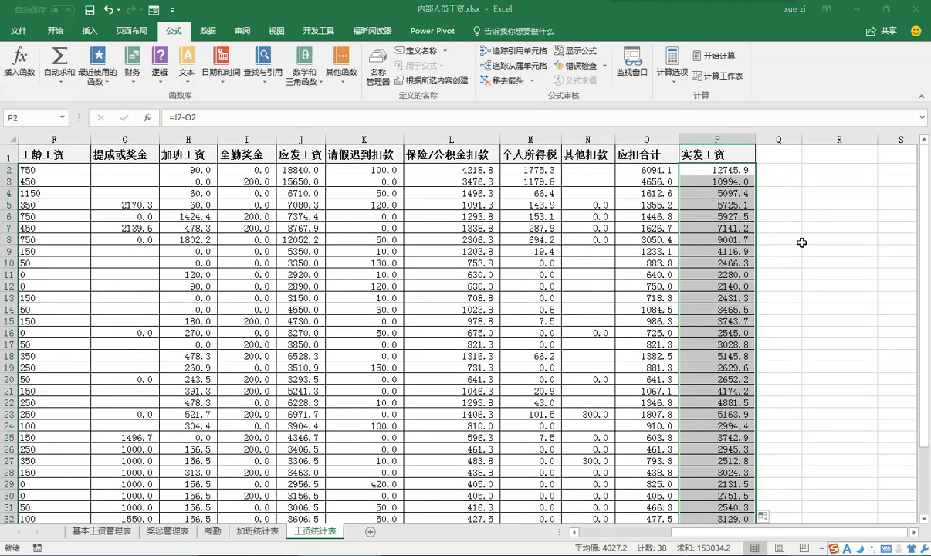
- Select the whole payroll table, return to the Home tools, and select cell Q2
click(593, 261)
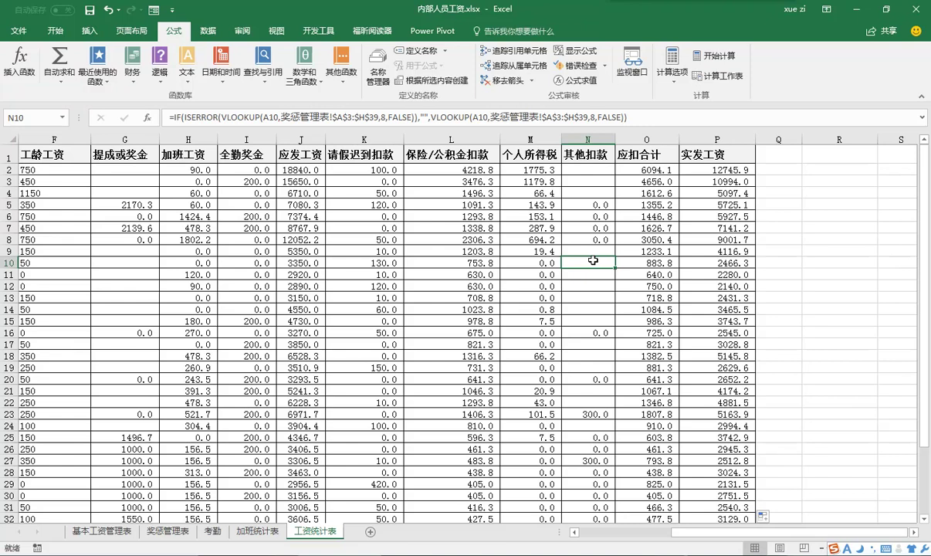
key(ctrl+a)
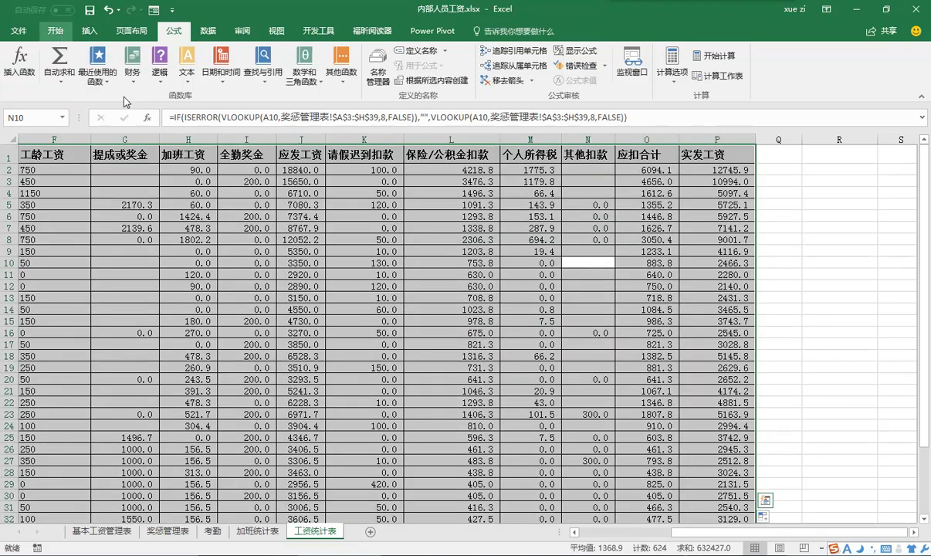
scroll(114, 89, up, 3)
click(261, 75)
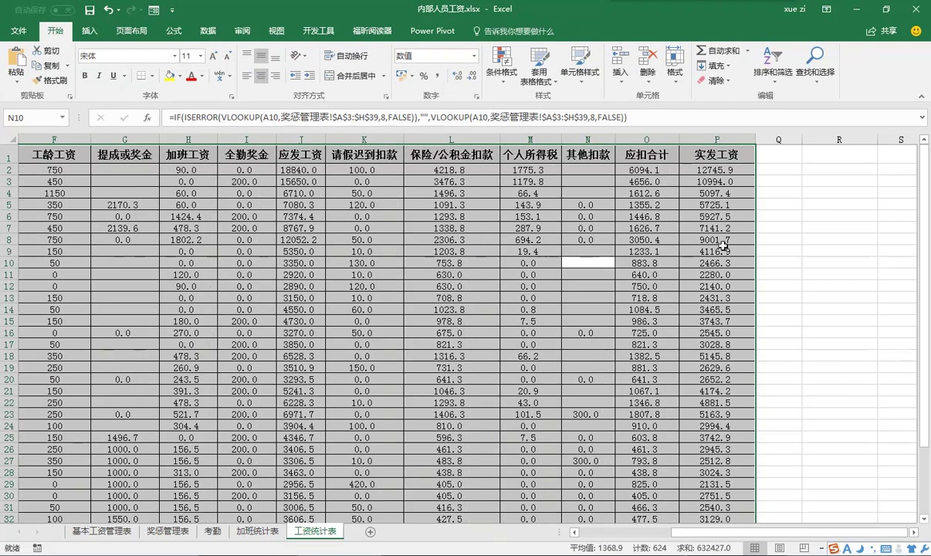
click(780, 169)
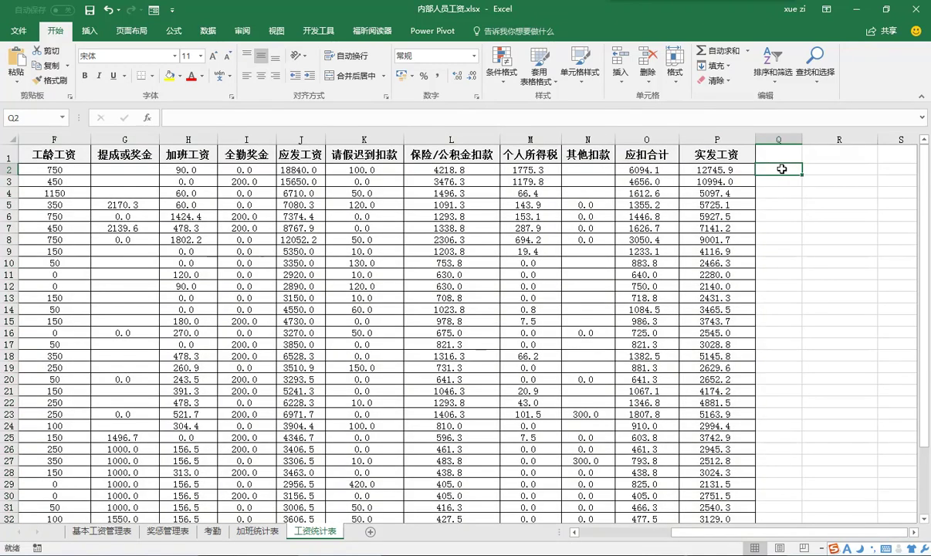
- Enter 1 in Q2 and 3 in R3, fill the staggered numbers to row 39, then select Q3:R39
text(1)
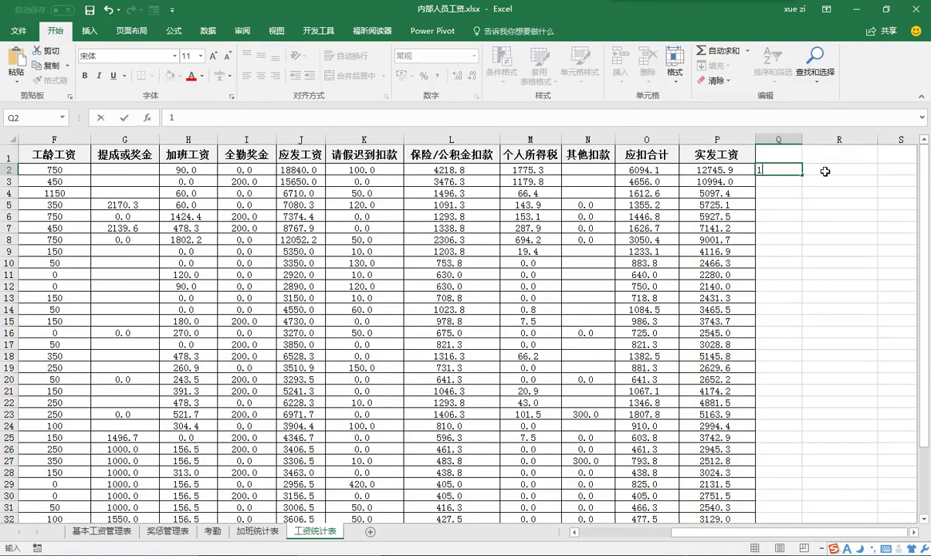
click(825, 183)
text(3)
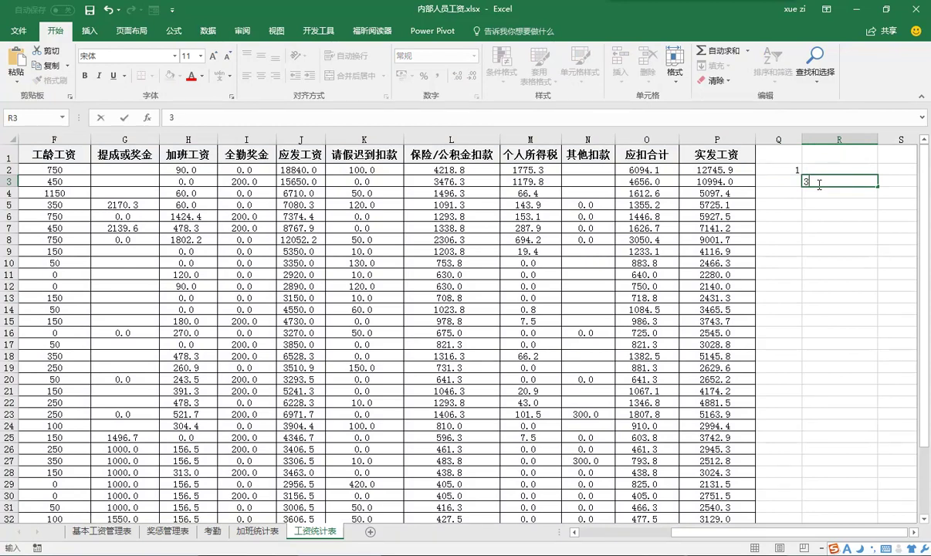
drag(784, 170, 826, 179)
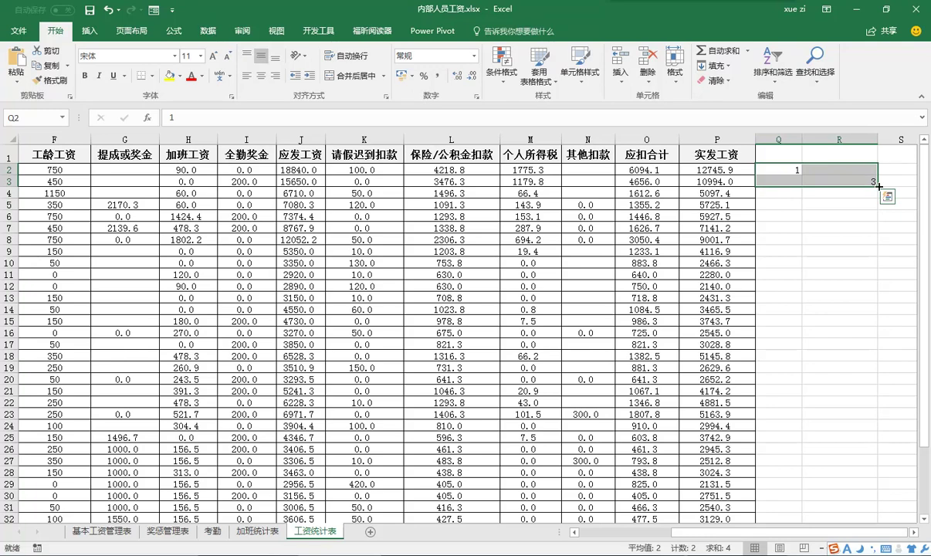
double_click(879, 186)
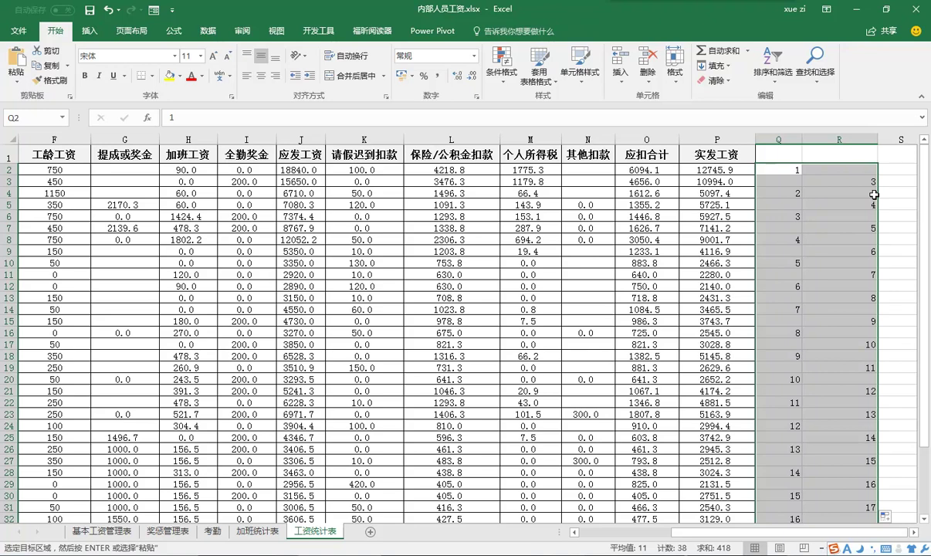
drag(780, 180, 868, 483)
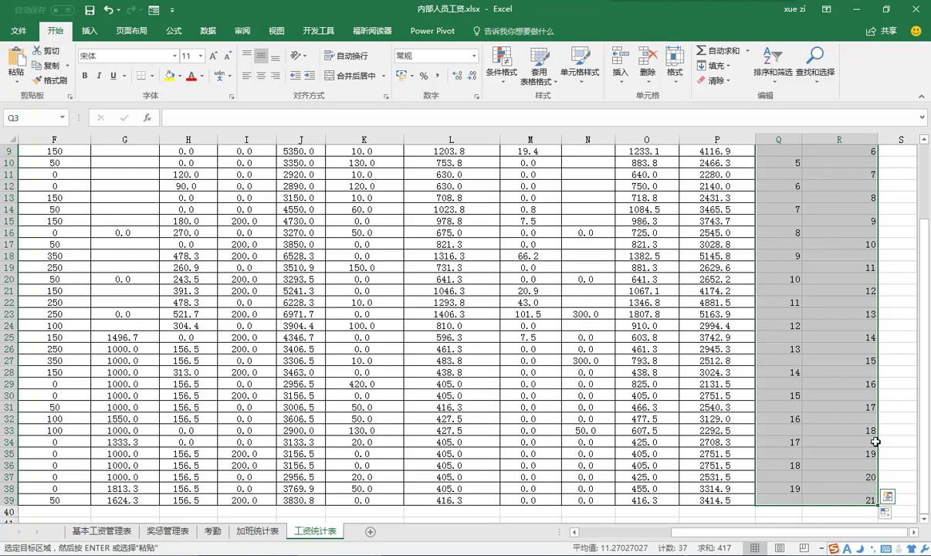
- Select the blank helper cells with Go To Special and insert an entire row at each
click(812, 75)
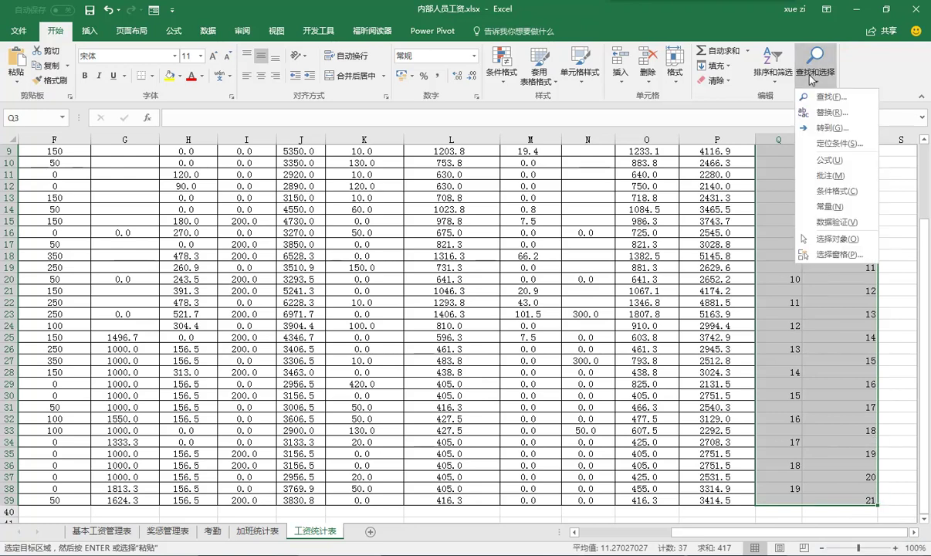
click(834, 143)
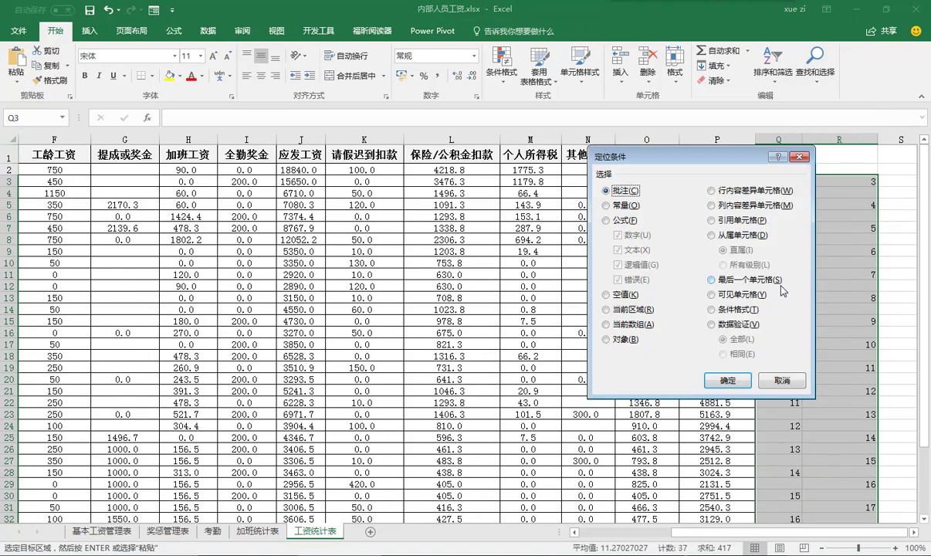
click(627, 295)
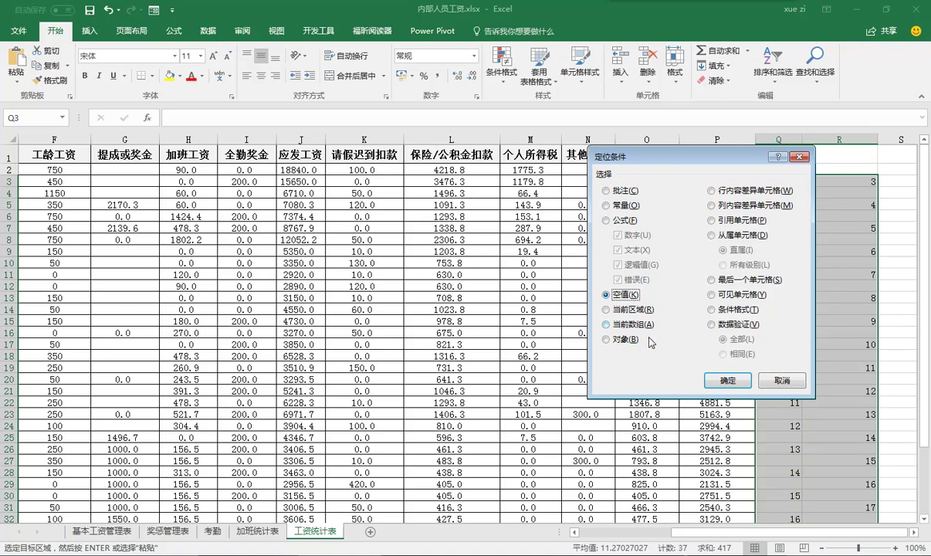
click(727, 379)
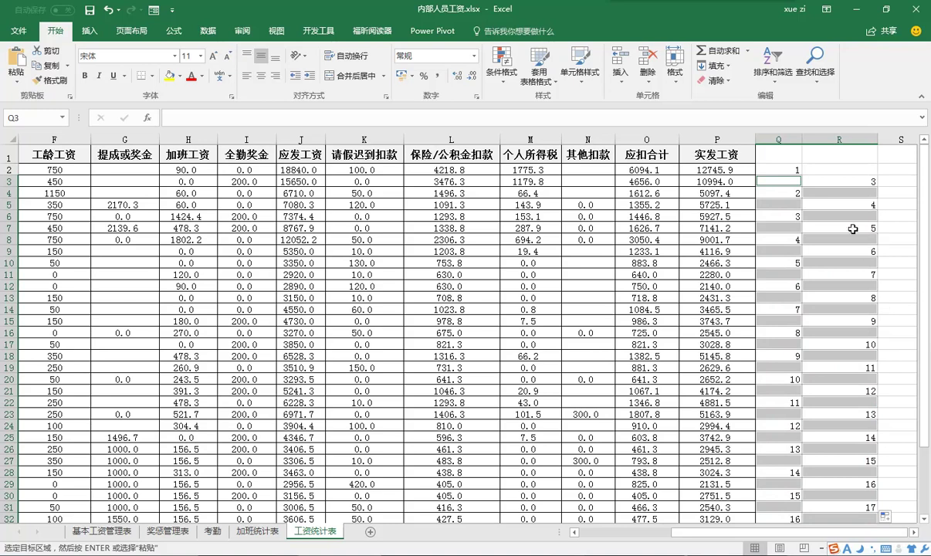
right_click(840, 200)
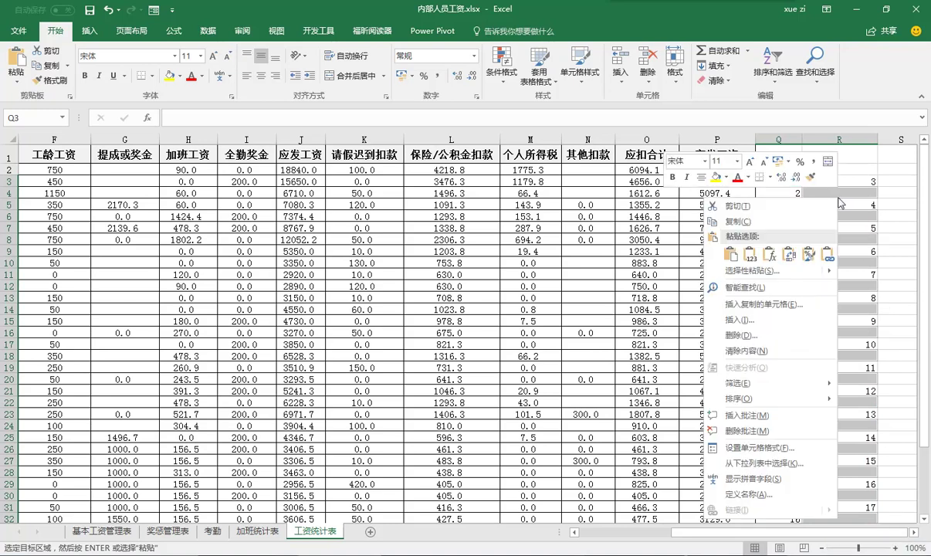
click(781, 318)
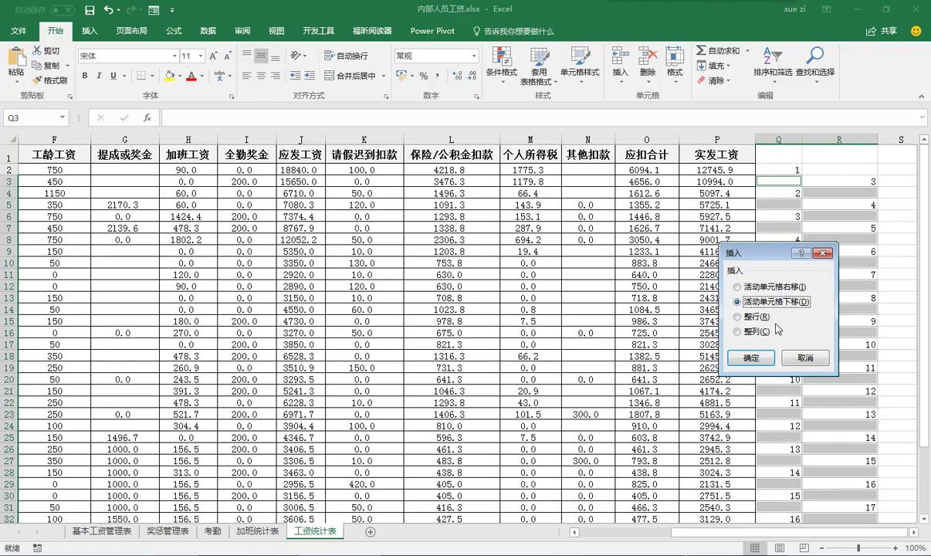
click(765, 316)
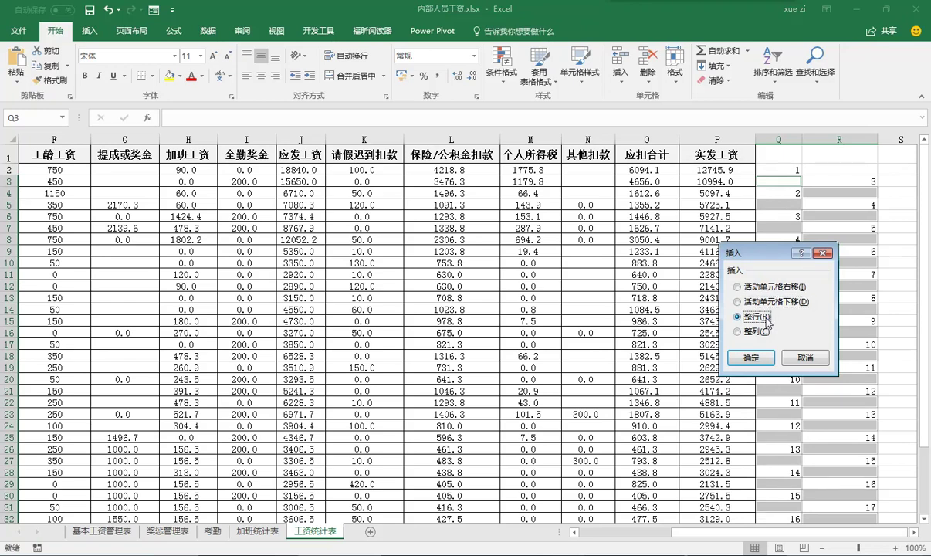
click(749, 357)
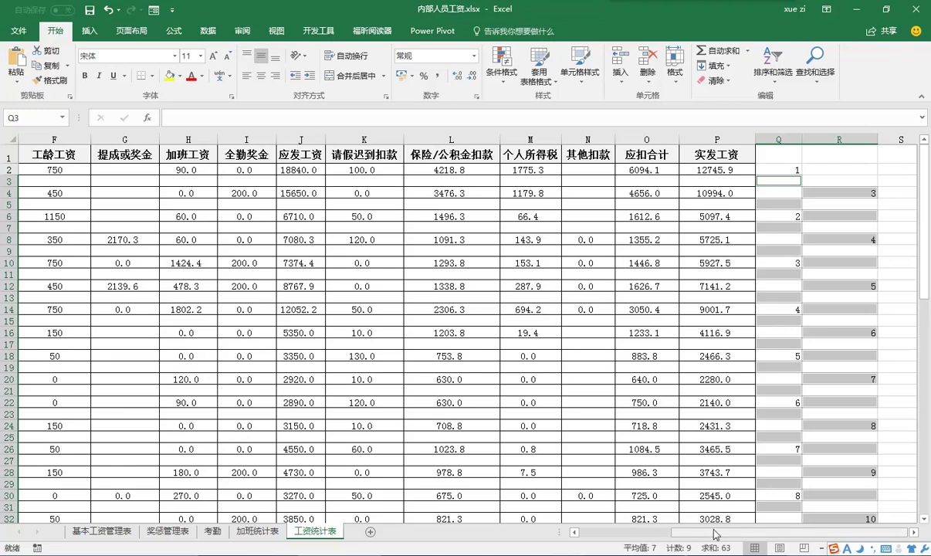
- Copy the header row A1:P1 and select the table range A1:P76
drag(696, 531, 565, 530)
drag(38, 155, 808, 156)
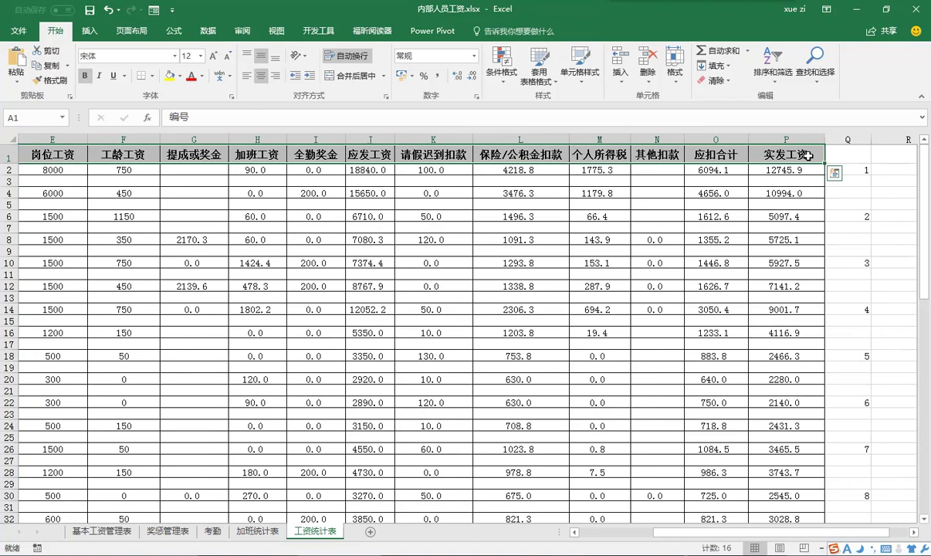
key(ctrl+c)
click(807, 156)
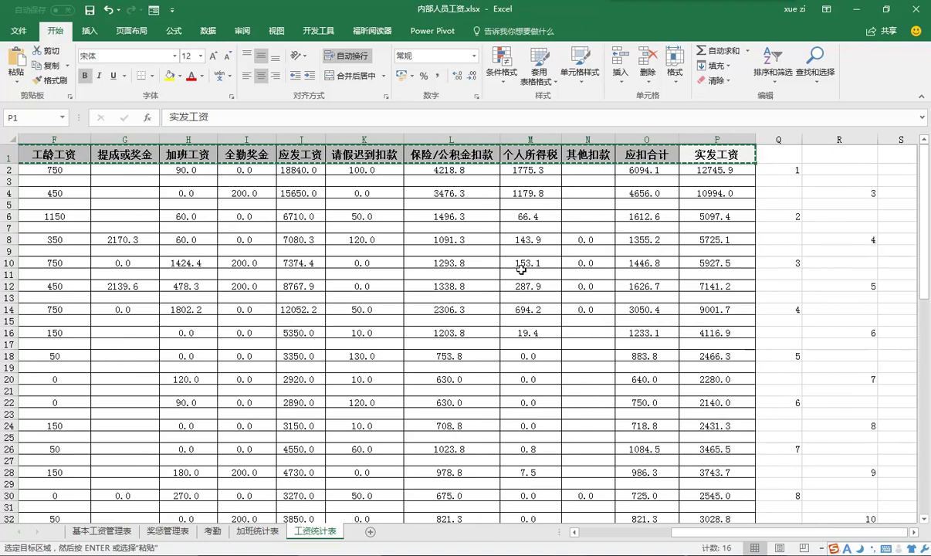
drag(807, 527, 714, 528)
drag(30, 154, 778, 499)
- Select the blank rows via Go To Special and paste the headings into each
key(ctrl+v)
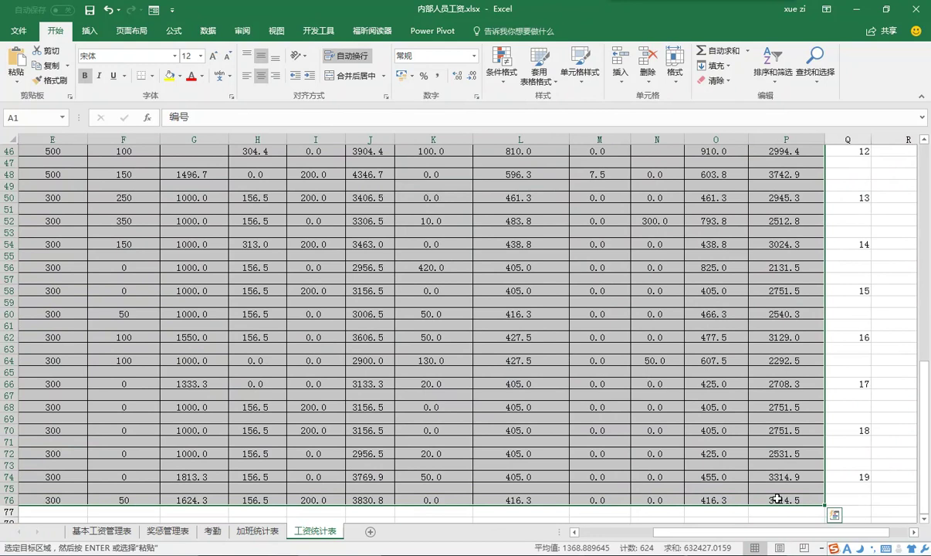
click(824, 79)
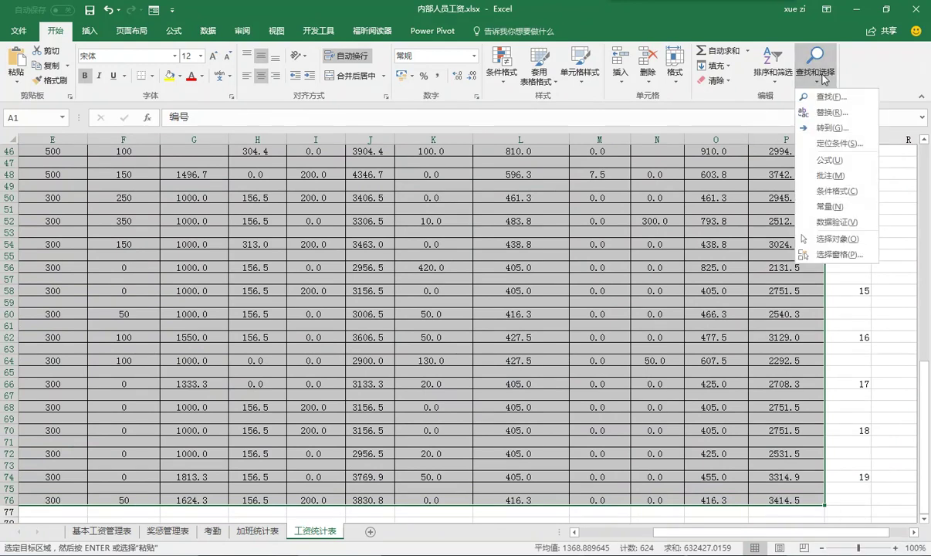
click(841, 143)
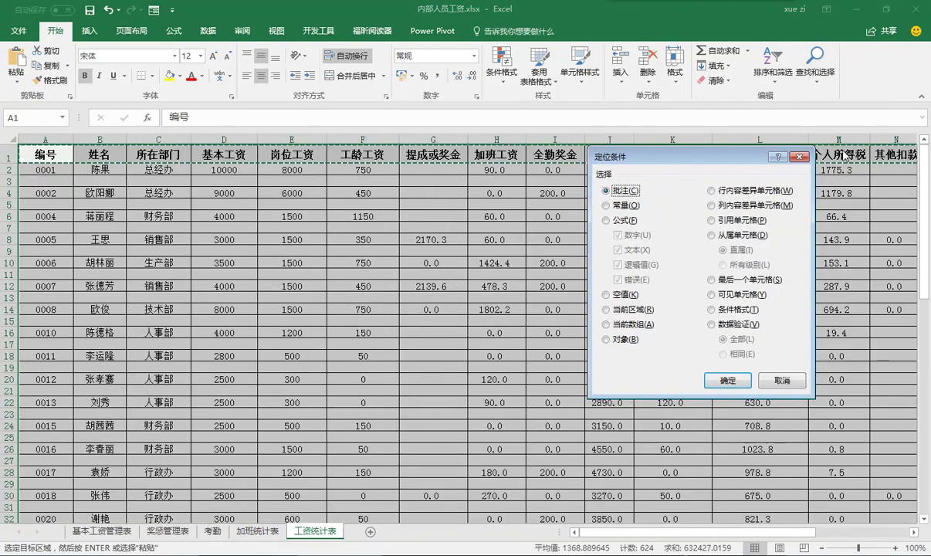
click(632, 297)
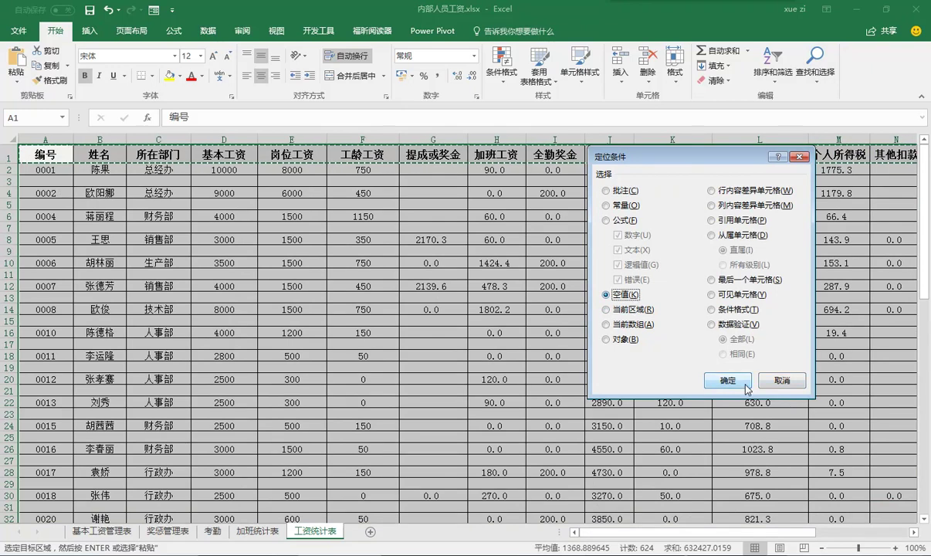
click(718, 379)
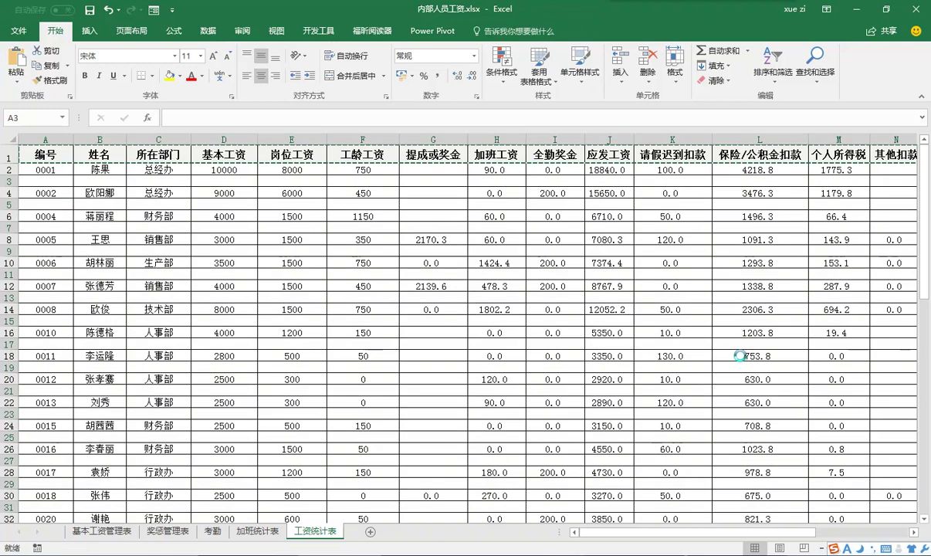
key(ctrl+v)
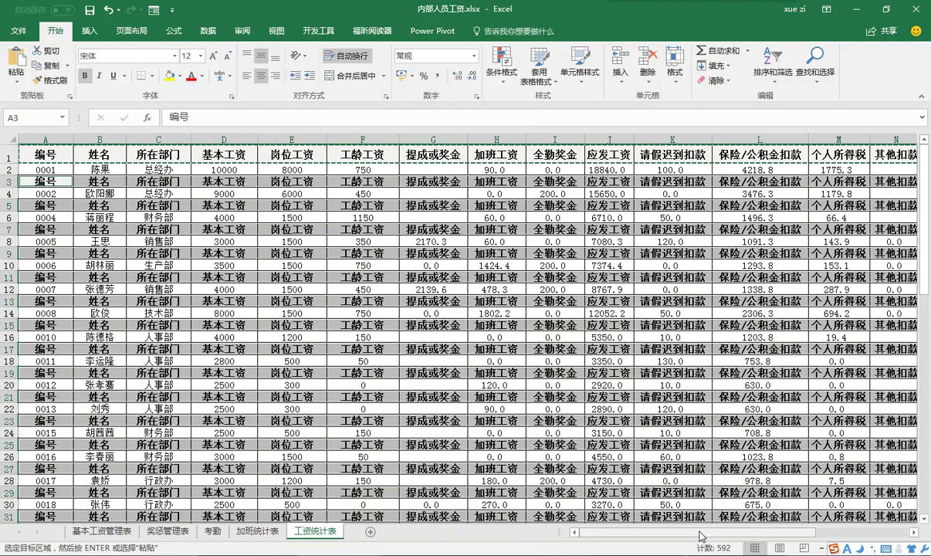
drag(701, 533, 792, 532)
- Select column headers Q and R and delete both columns
drag(789, 144, 833, 139)
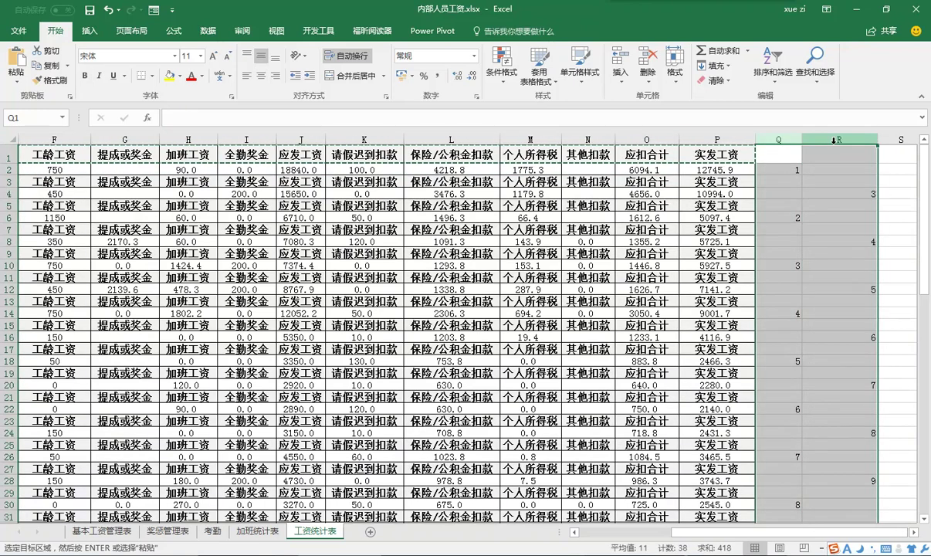
right_click(834, 141)
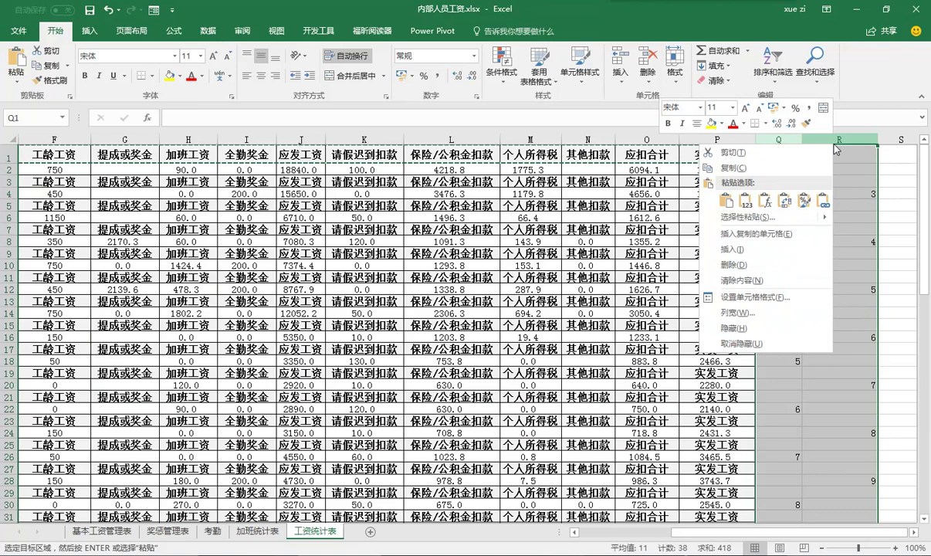
click(789, 265)
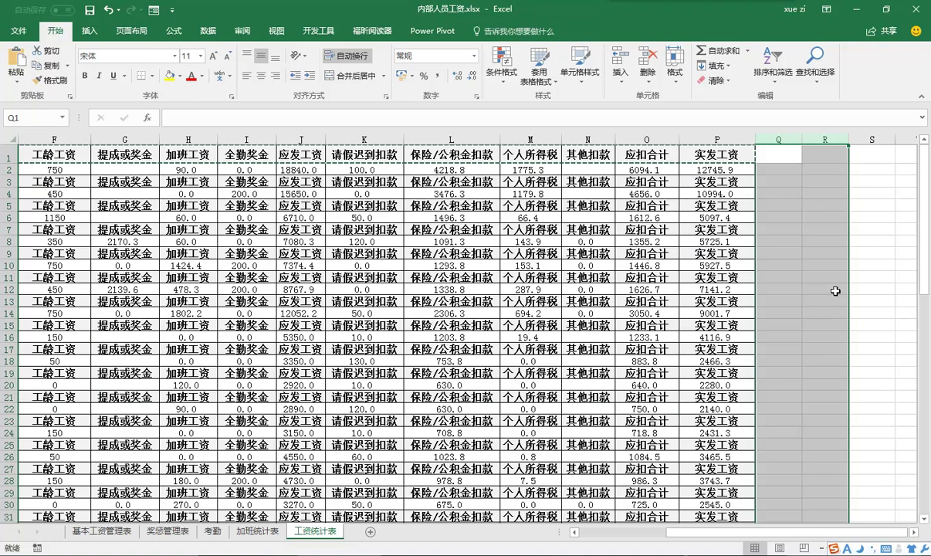
- Browse to the 第11章 folder and open 临时兼职人员工资.xlsx
click(18, 31)
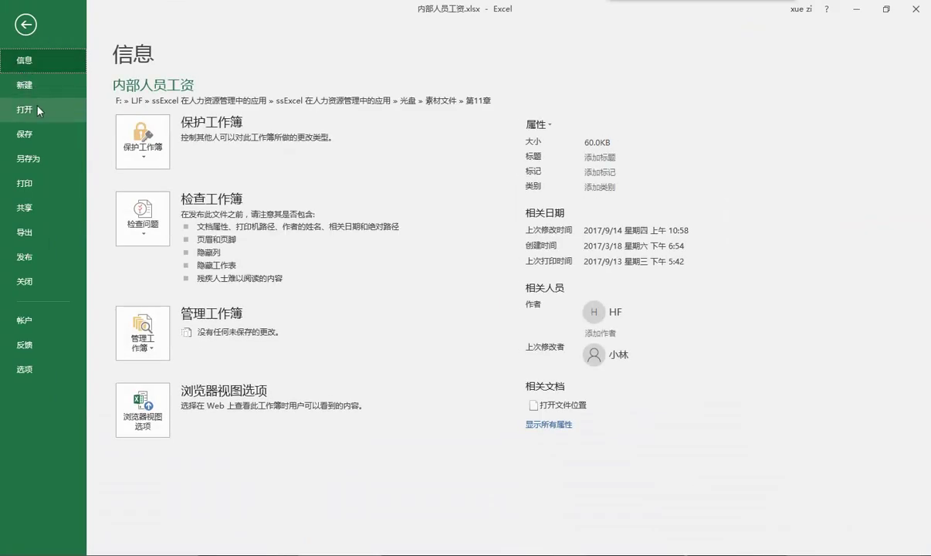
key(ctrl+o)
click(171, 277)
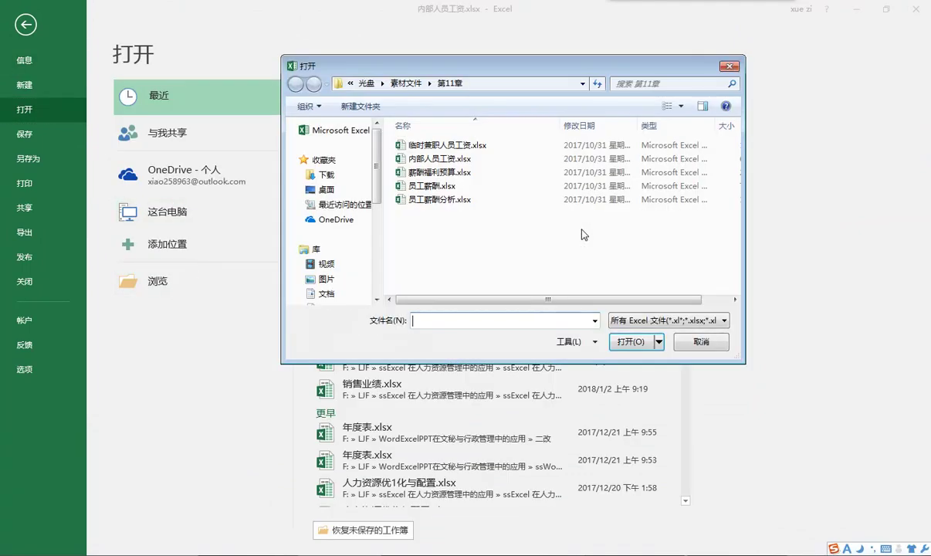
click(444, 144)
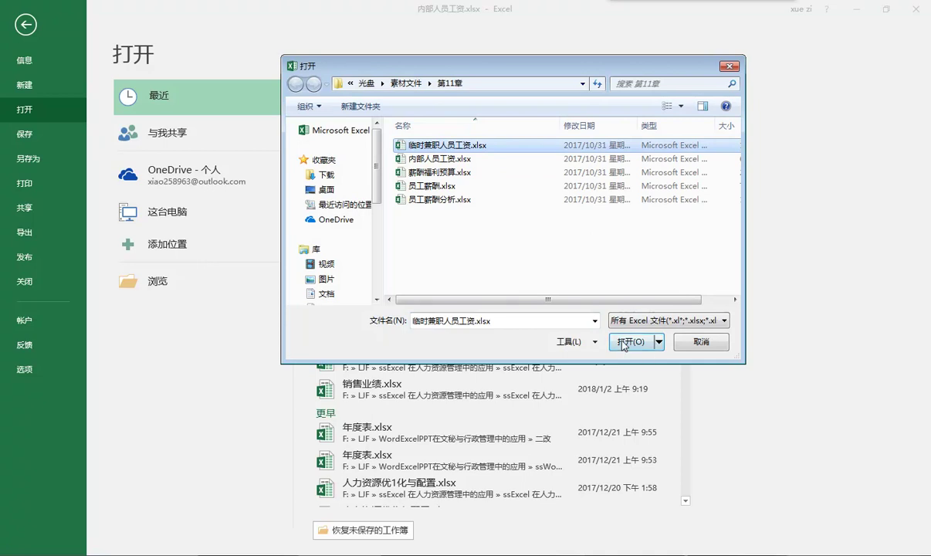
click(627, 341)
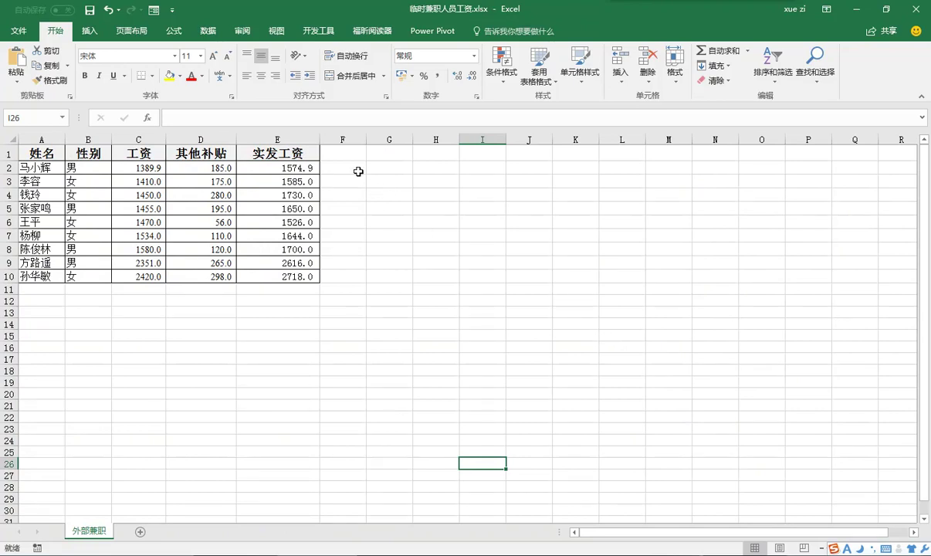
- Fill F2:F10 with the series 1–9, then paste the same 1–9 into F11:F19
click(356, 171)
text(1)
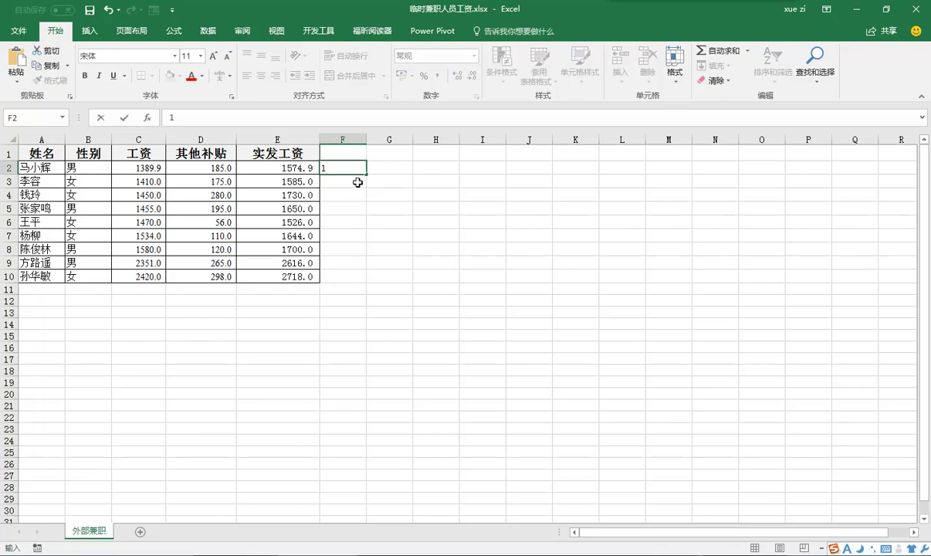
click(360, 171)
drag(366, 174, 361, 279)
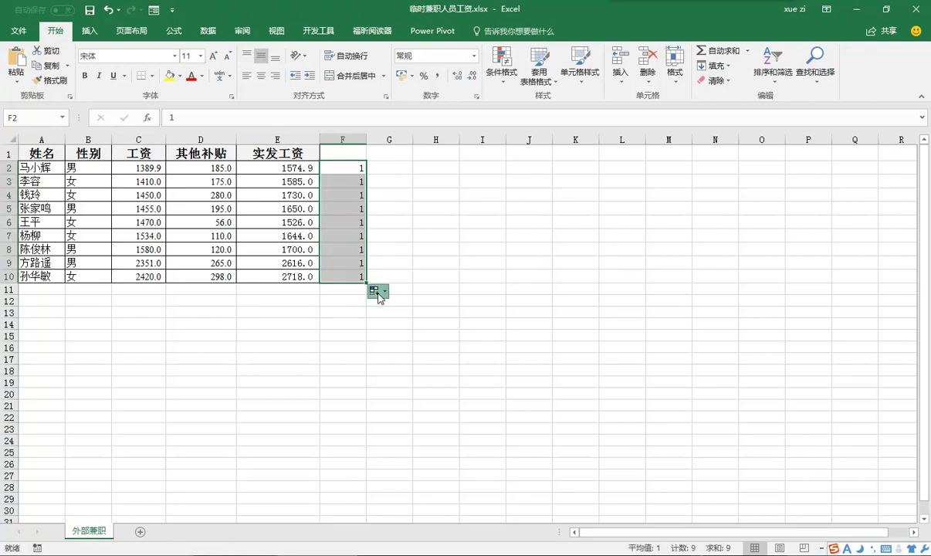
click(375, 290)
key(s)
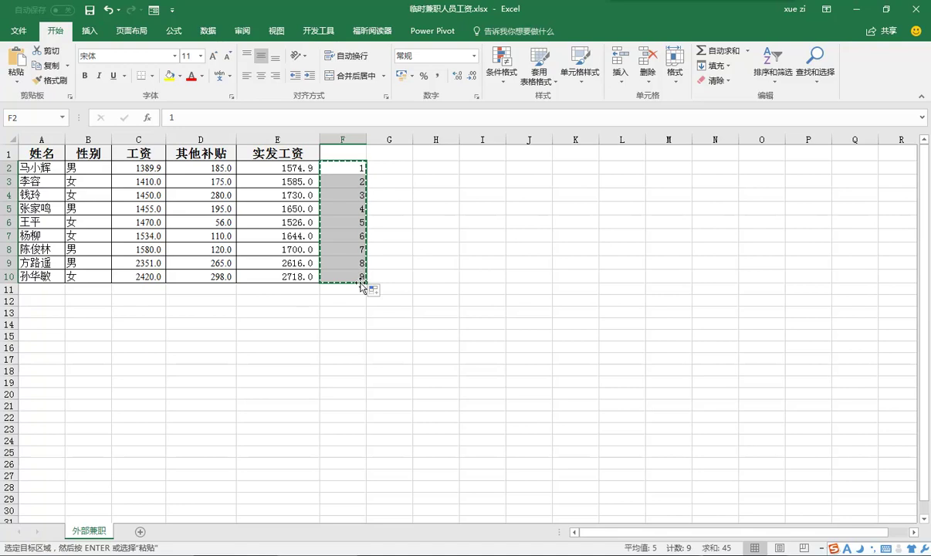
click(353, 290)
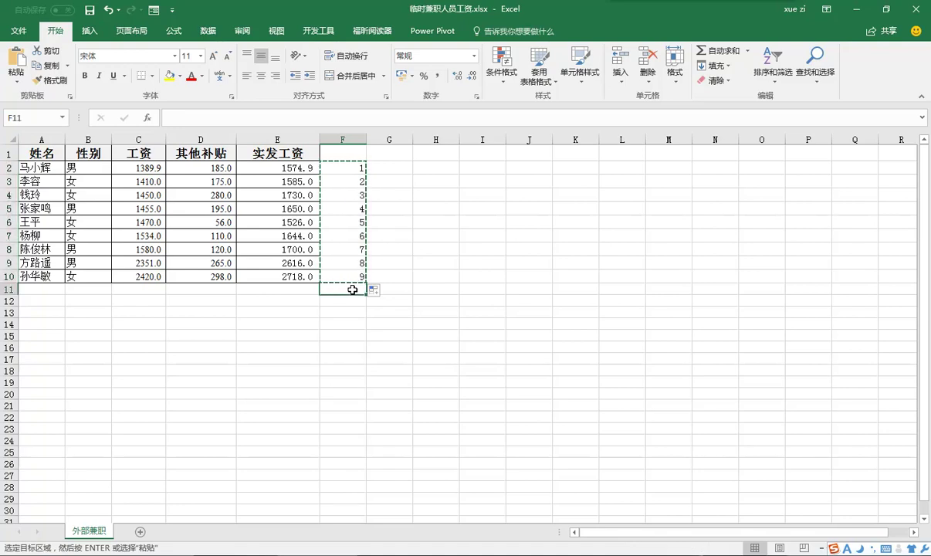
key(ctrl+v)
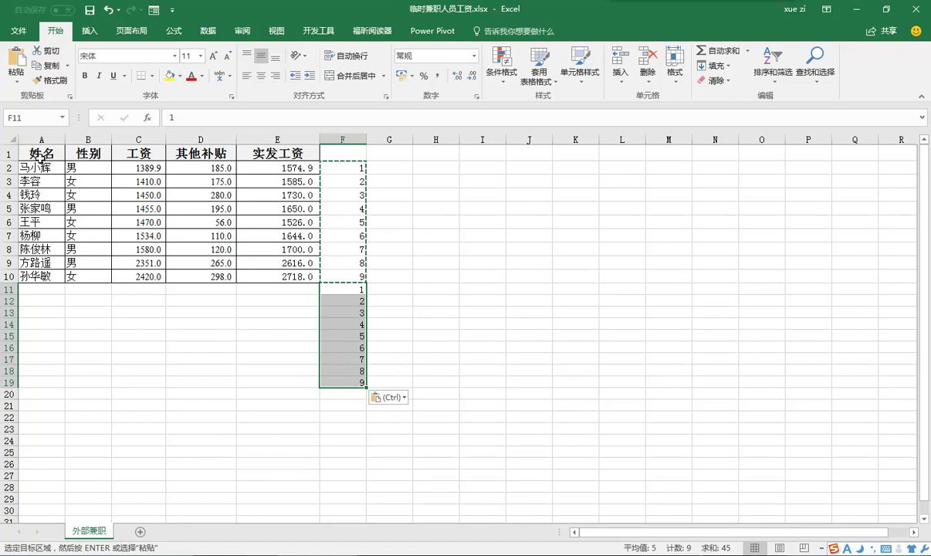
- Copy the A1:E1 header (姓名, 性别, 工资, 其他补贴, 实发工资) into every row of A11:E19
drag(35, 152, 251, 148)
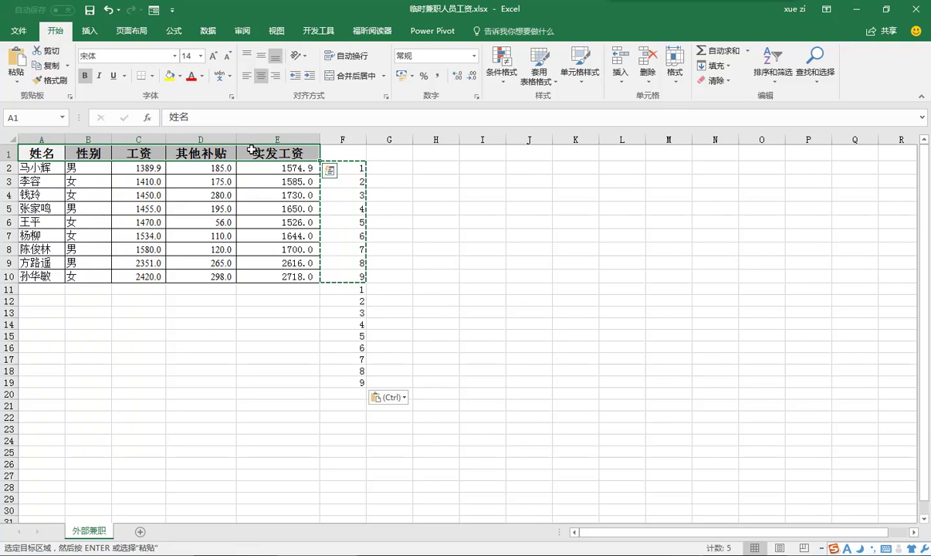
key(ctrl+c)
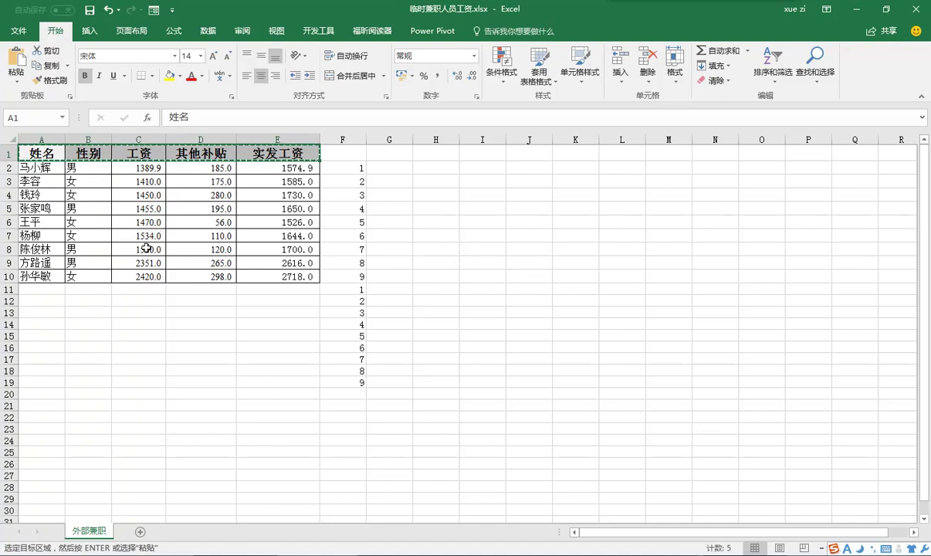
drag(27, 290, 262, 380)
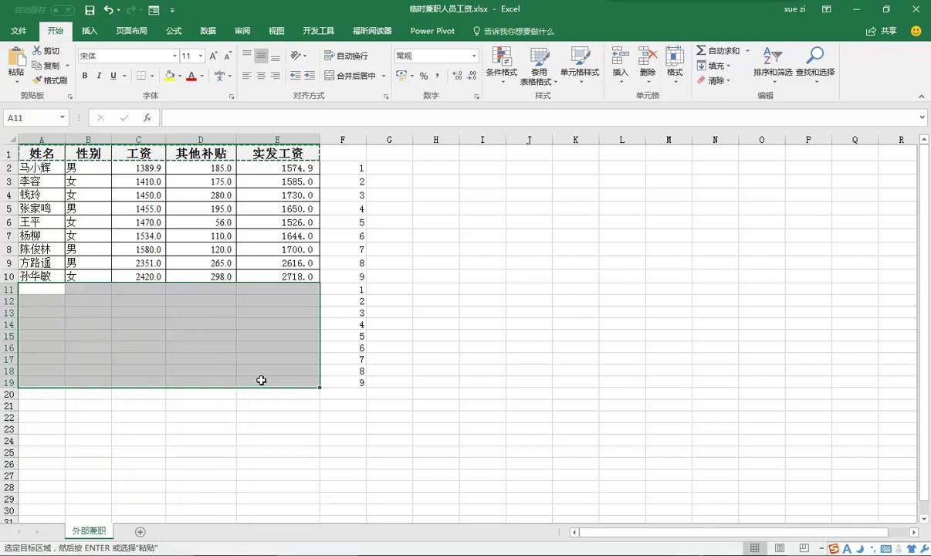
key(ctrl+v)
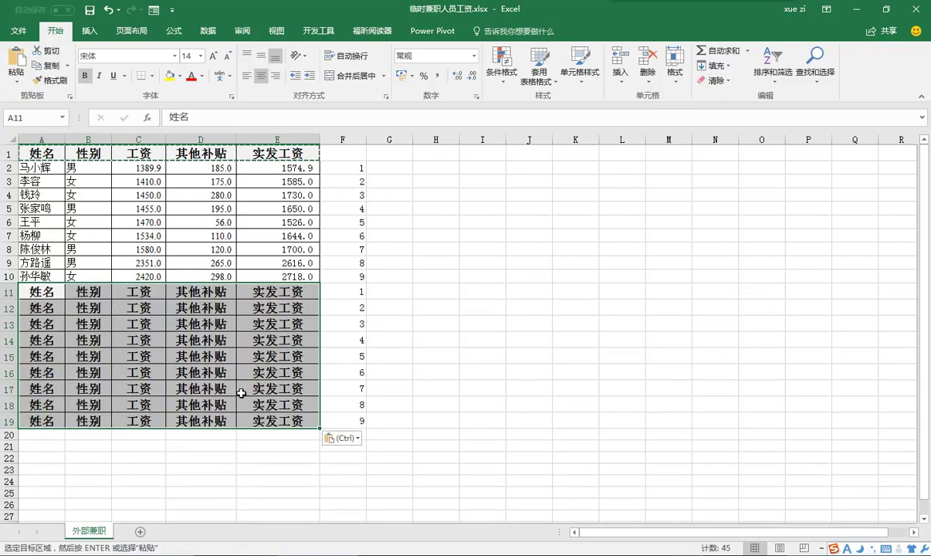
click(352, 169)
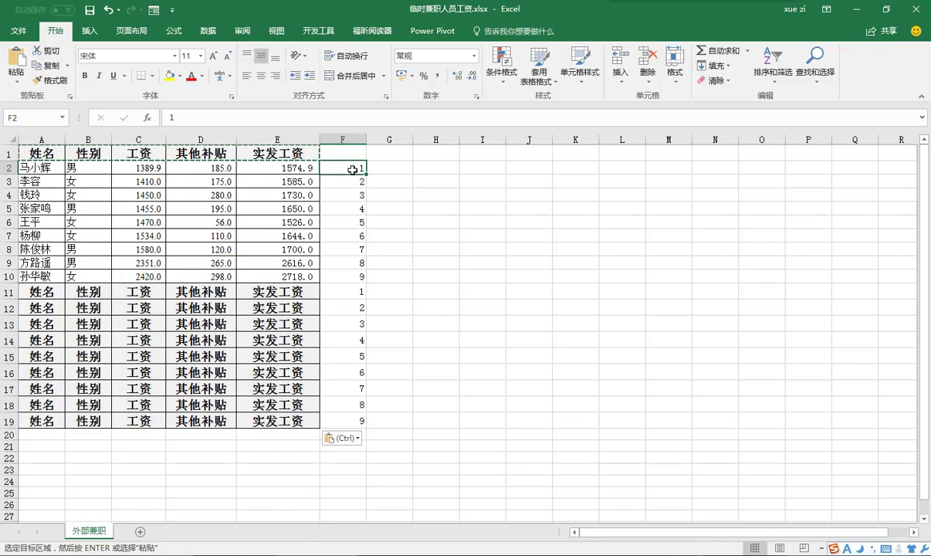
- Sort rows ascending by helper column F so headers interleave the records, then delete column F
click(209, 34)
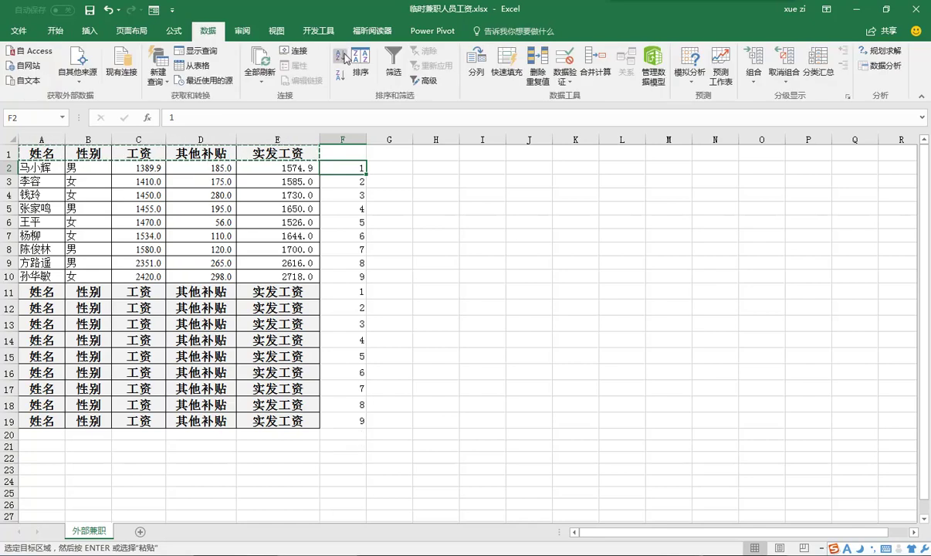
click(340, 55)
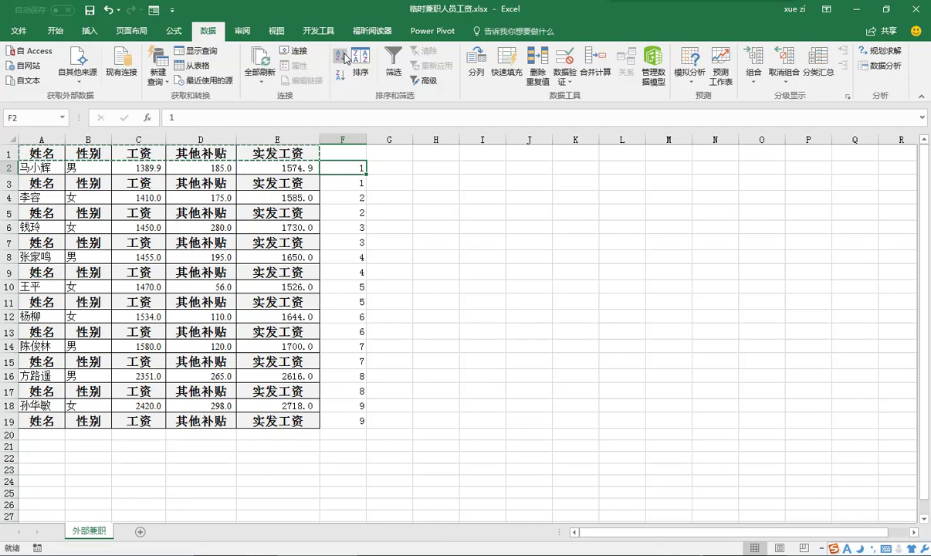
click(344, 139)
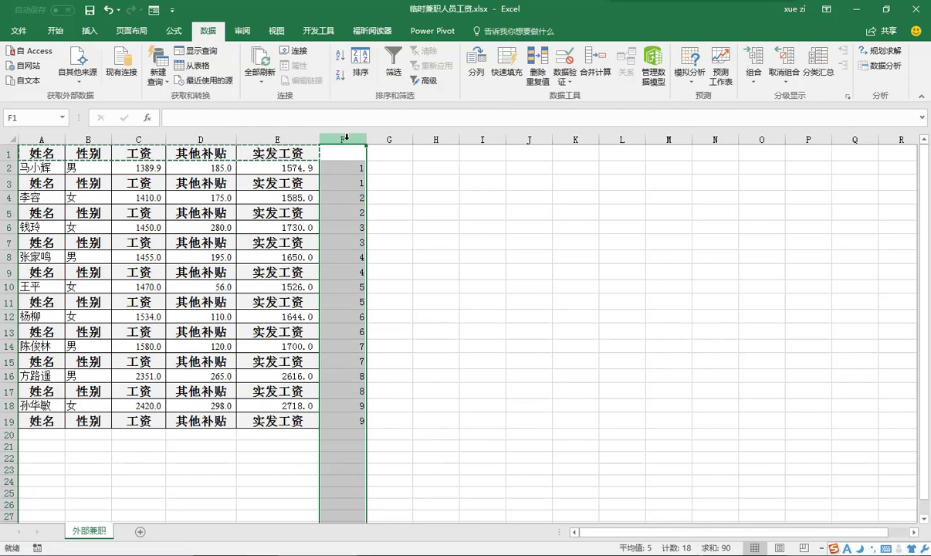
right_click(348, 141)
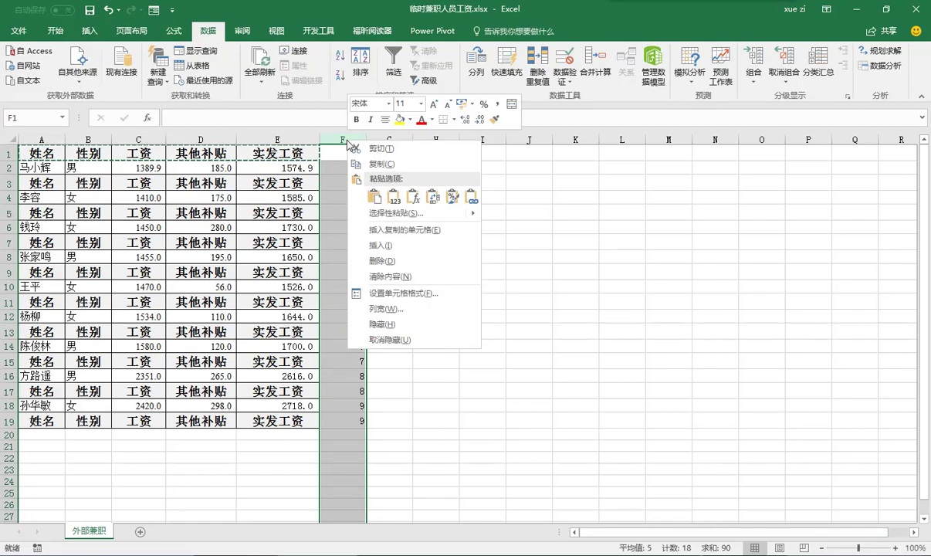
click(394, 255)
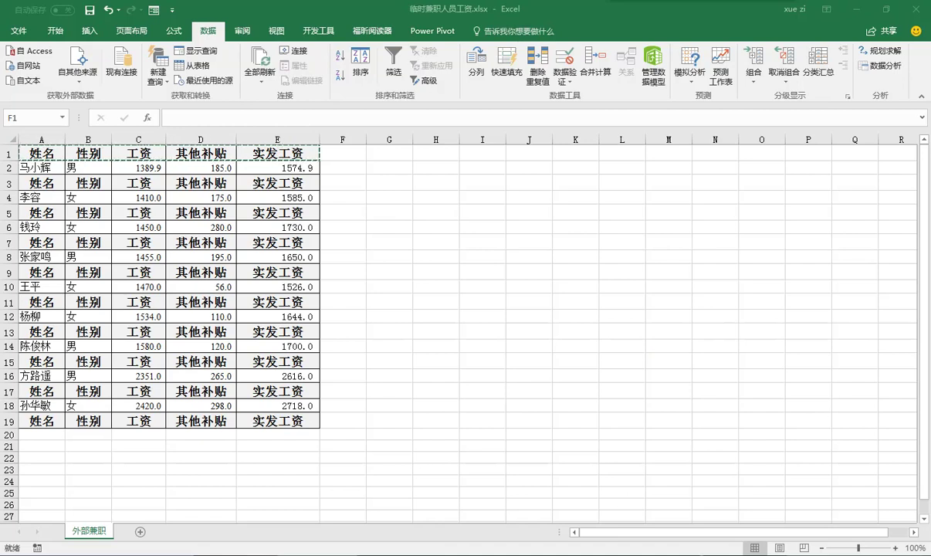
- Switch to the 内部人员工资.xlsx workbook and open its print preview with Ctrl+P
key(alt+Tab)
key(alt+Tab)
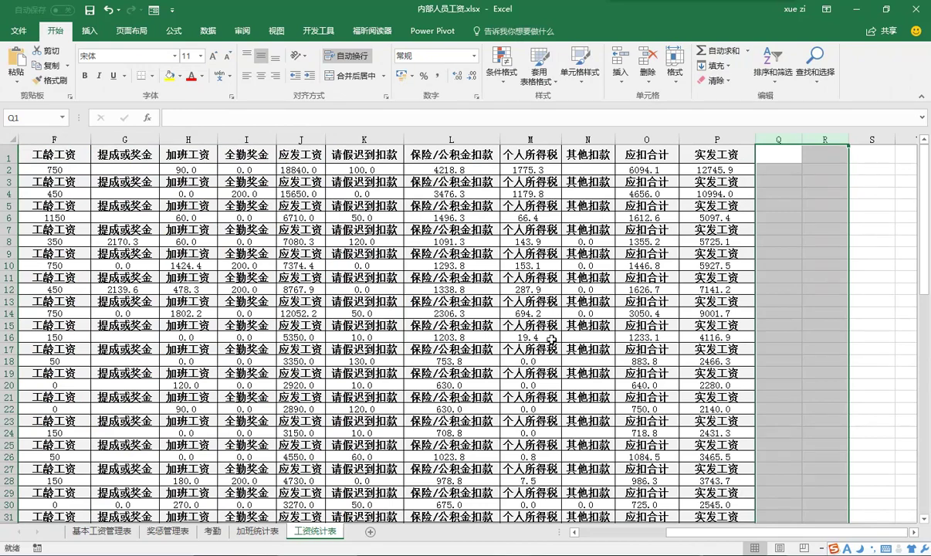
key(ctrl+p)
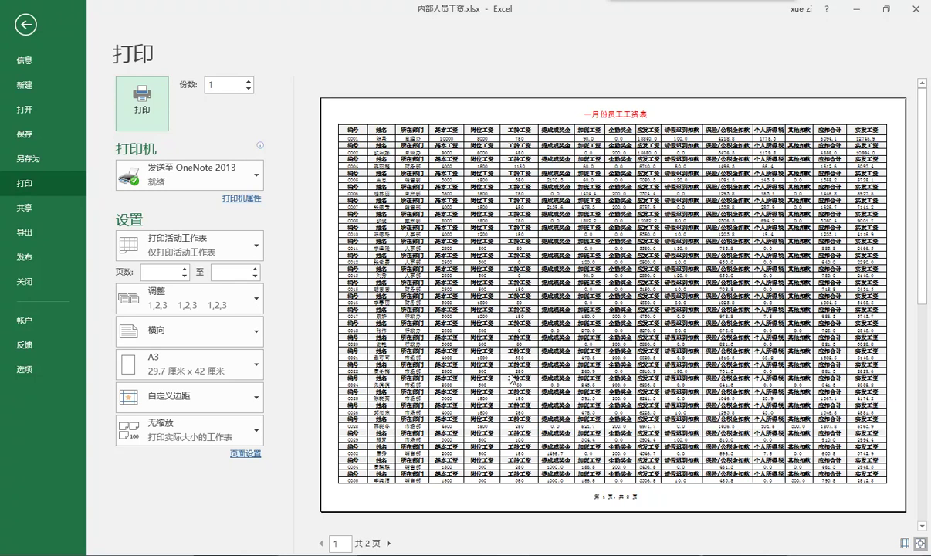
- Choose 纵向 portrait orientation, keep A3 (29.7 × 42 cm) paper, and turn on Show Margins
click(258, 332)
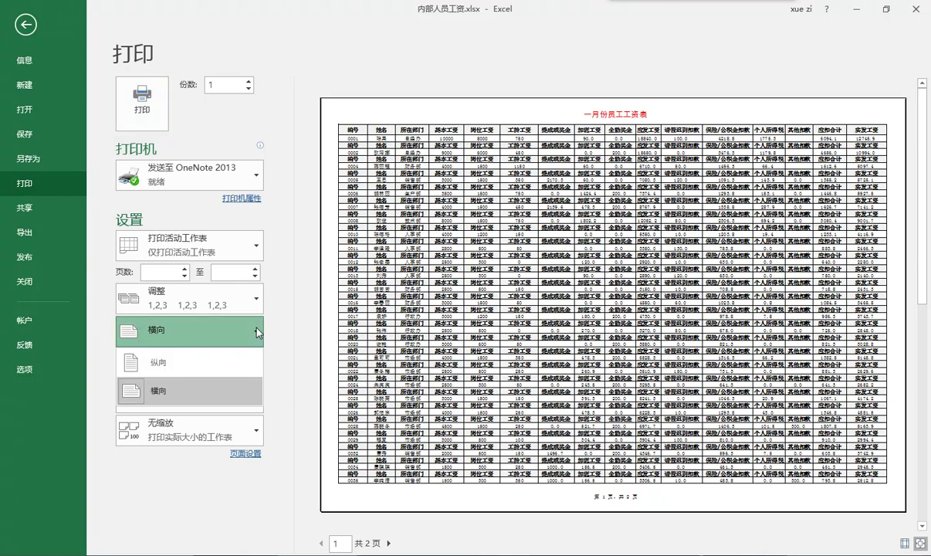
click(193, 391)
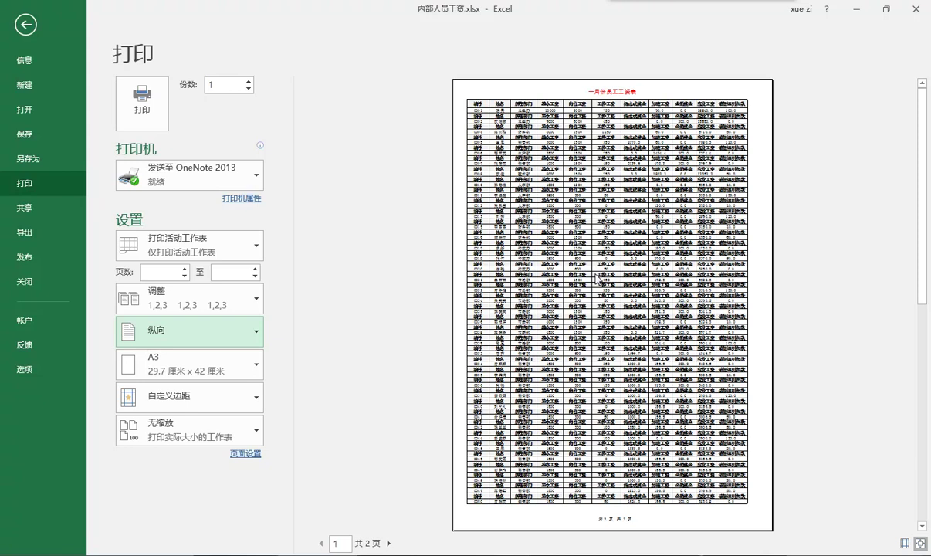
click(256, 366)
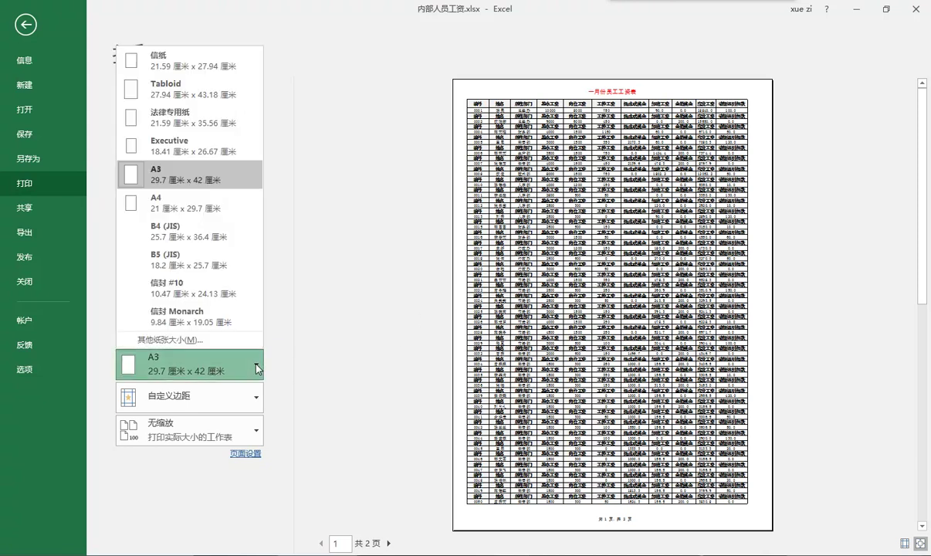
click(213, 180)
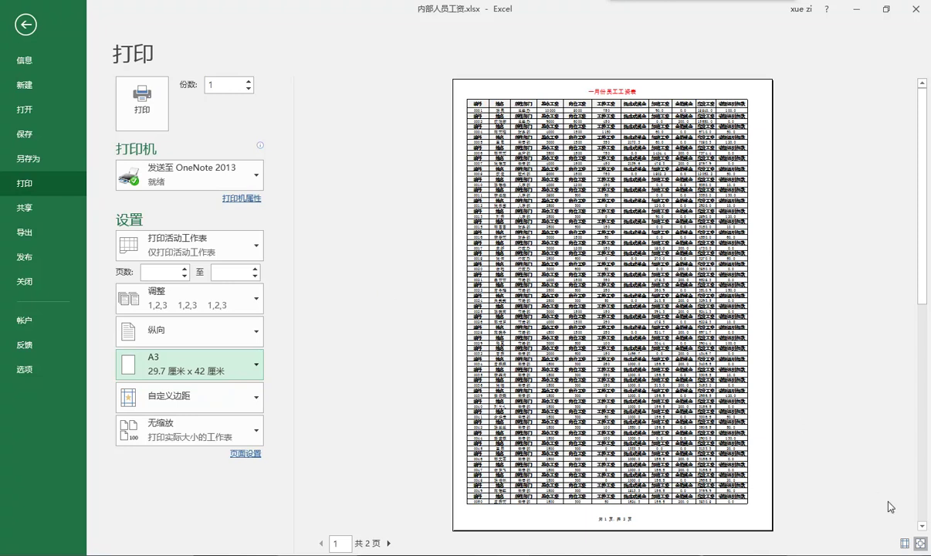
click(904, 543)
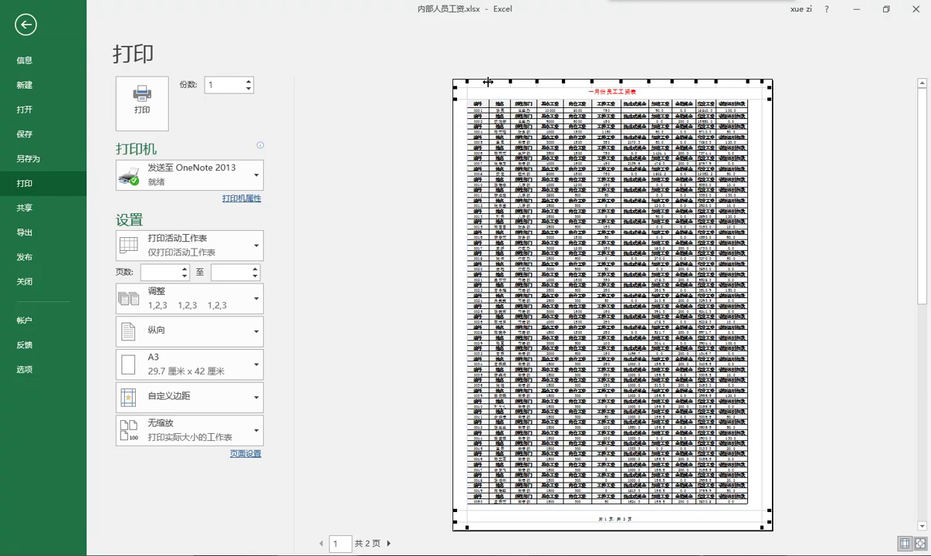
- Narrow the preview's column widths until the 个人所得税 and 其他扣款 columns fit on the A3 page
click(487, 81)
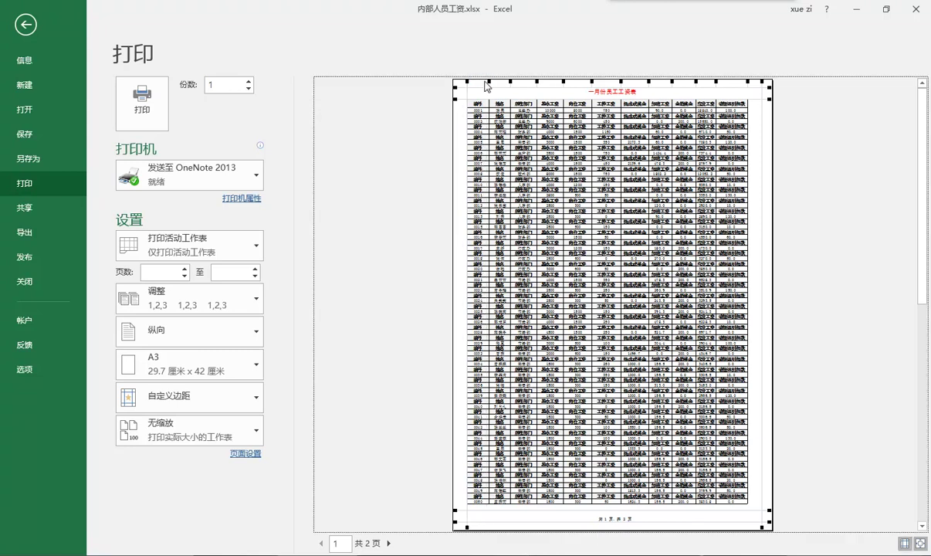
drag(486, 83, 487, 84)
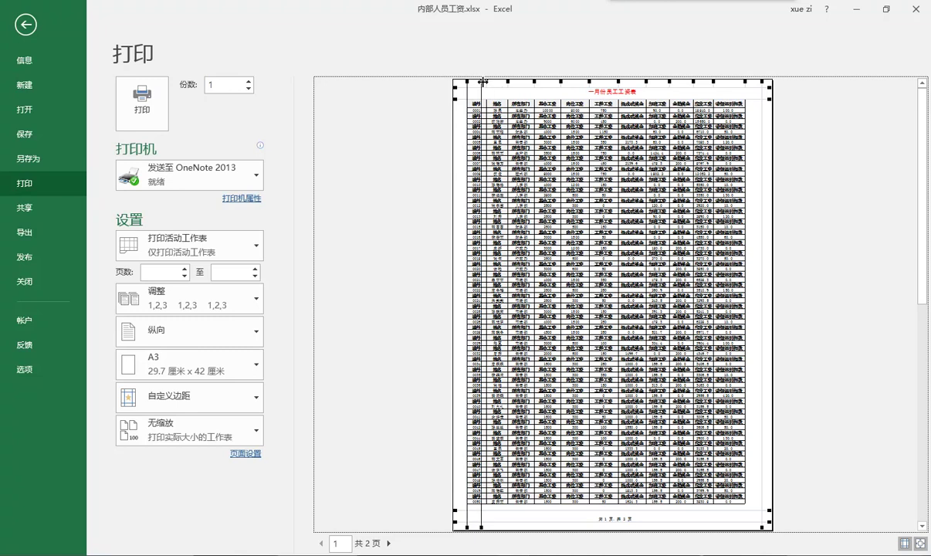
drag(489, 83, 507, 83)
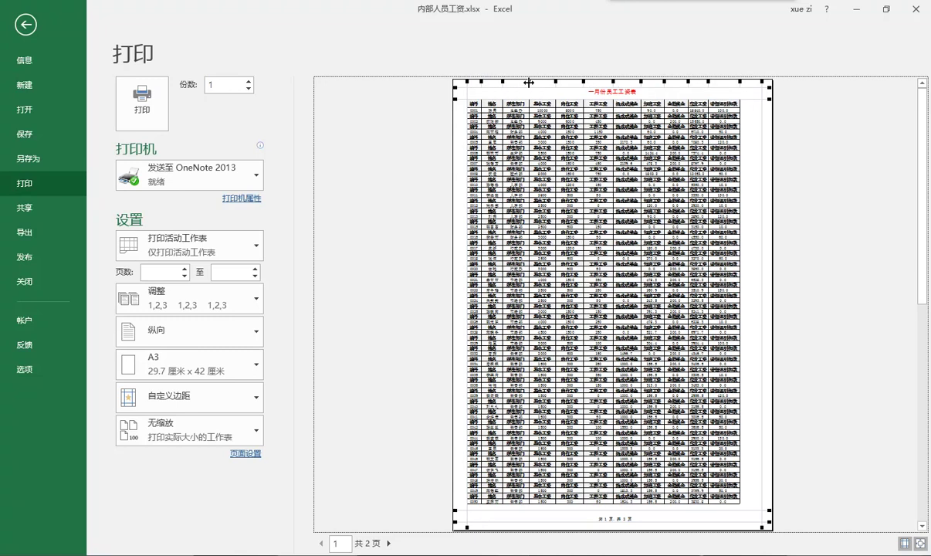
mouse_move(582, 84)
mouse_down()
mouse_move(549, 82)
mouse_move(582, 86)
mouse_move(574, 84)
mouse_up()
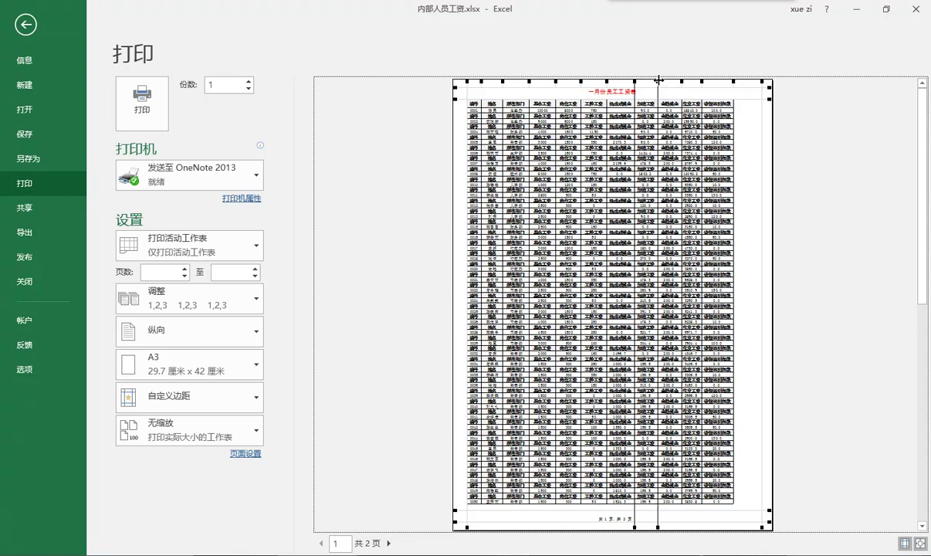
drag(655, 82, 653, 82)
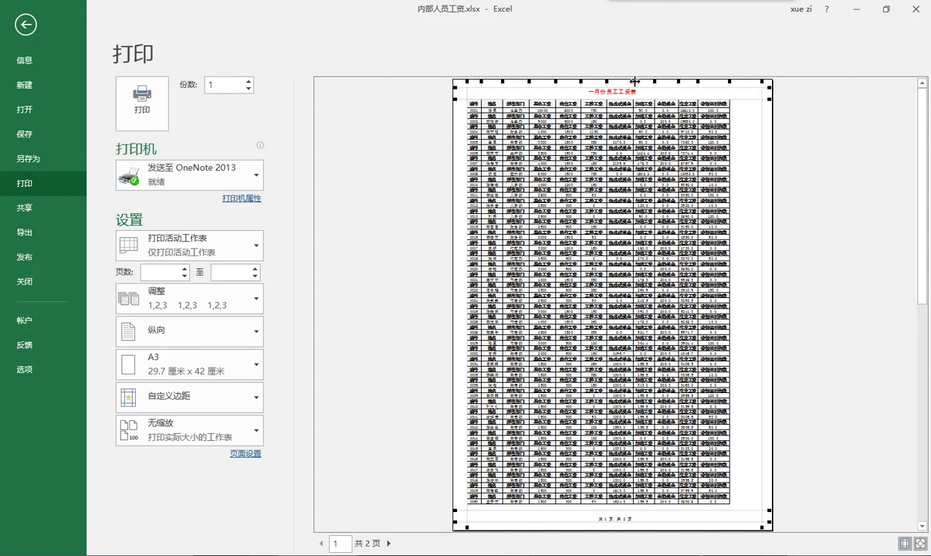
drag(556, 85, 500, 80)
drag(502, 81, 499, 80)
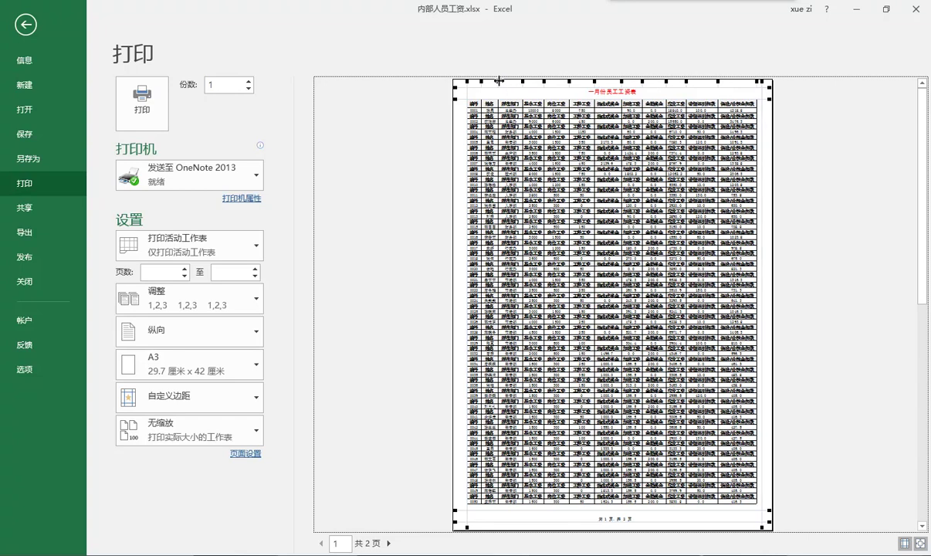
drag(669, 81, 676, 87)
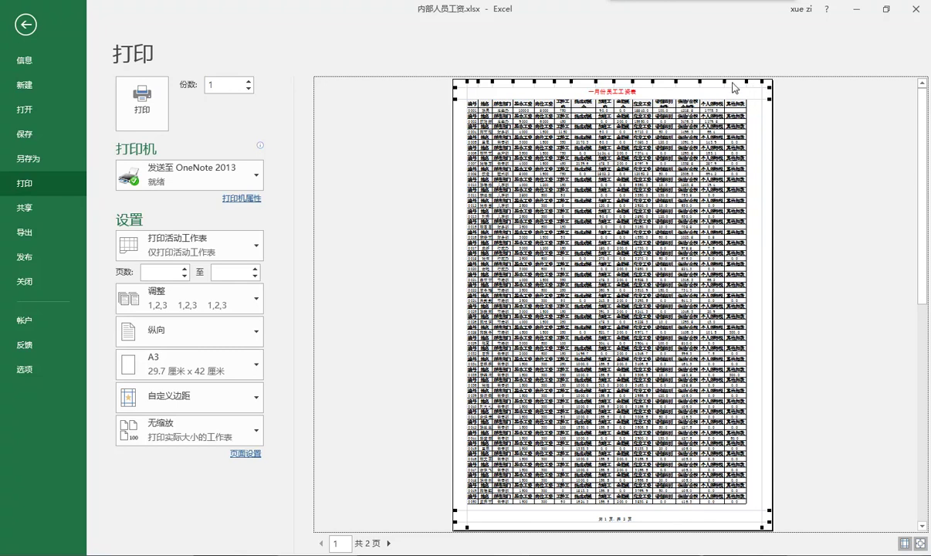
drag(723, 81, 722, 87)
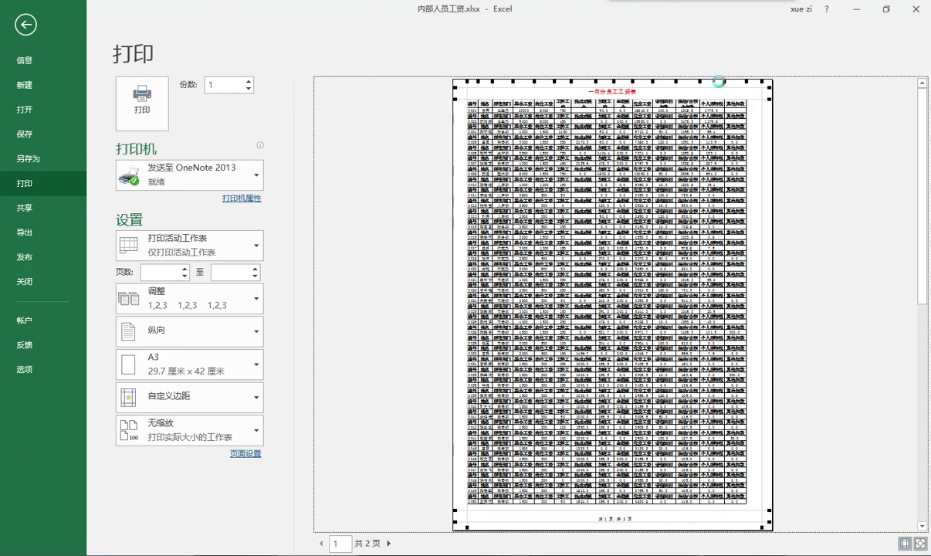